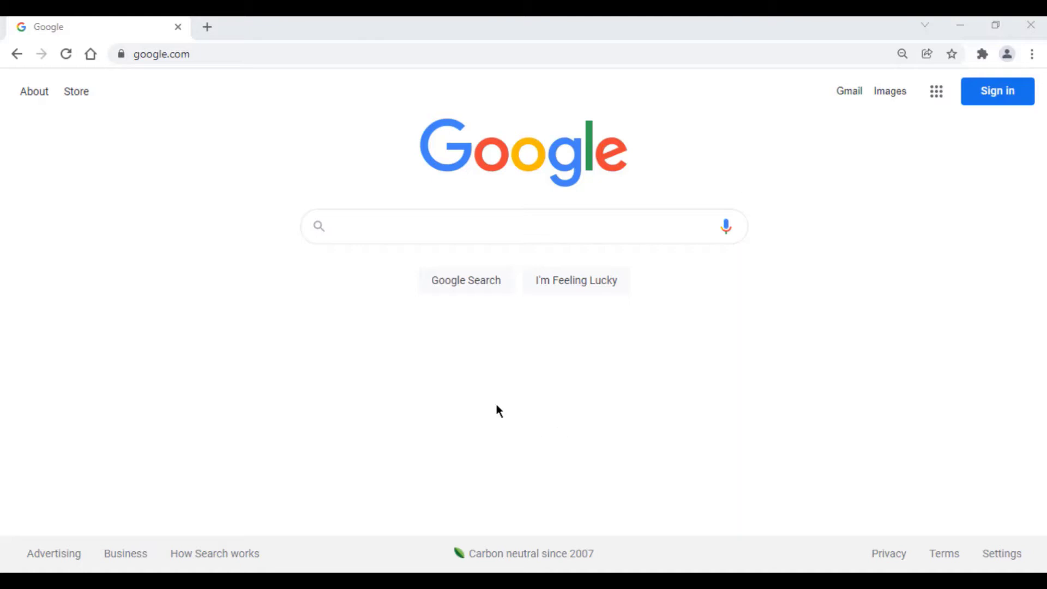
Step: Go to data.census.gov and open its Advanced Search page
left_click(241, 47)
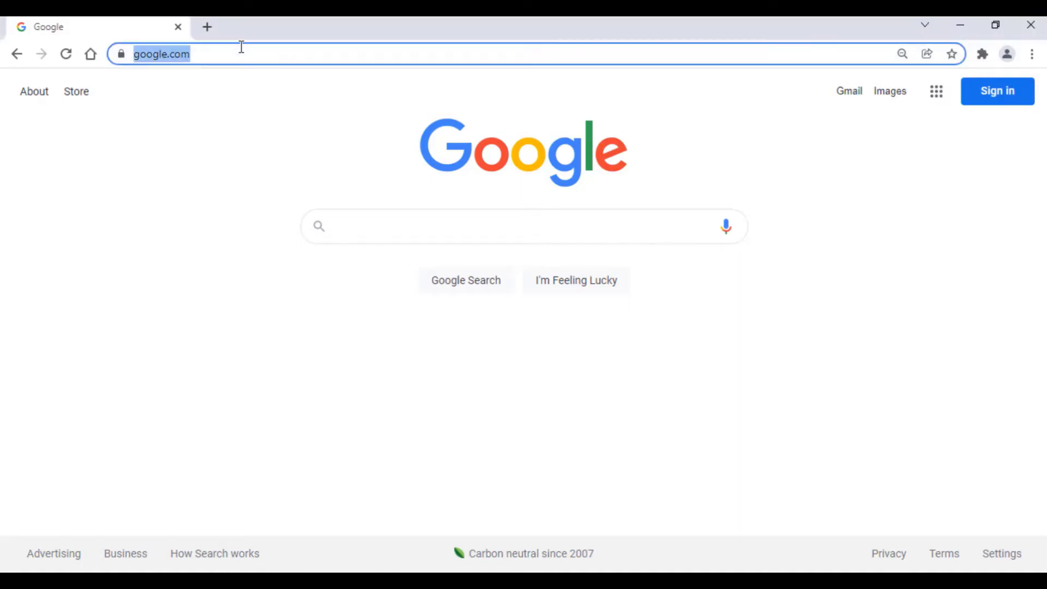
type("data.cens")
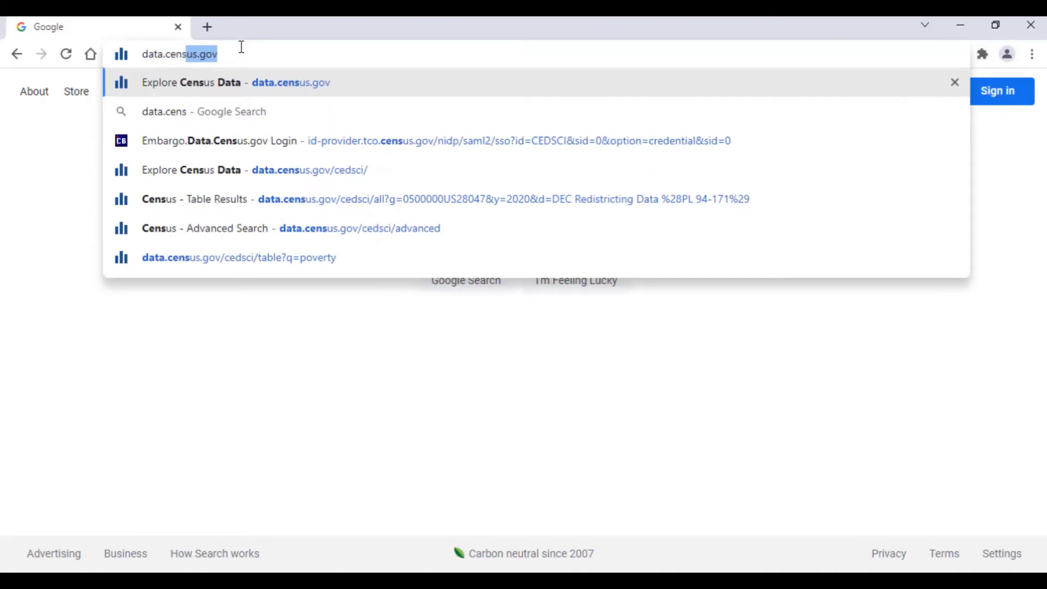
type("us.gov")
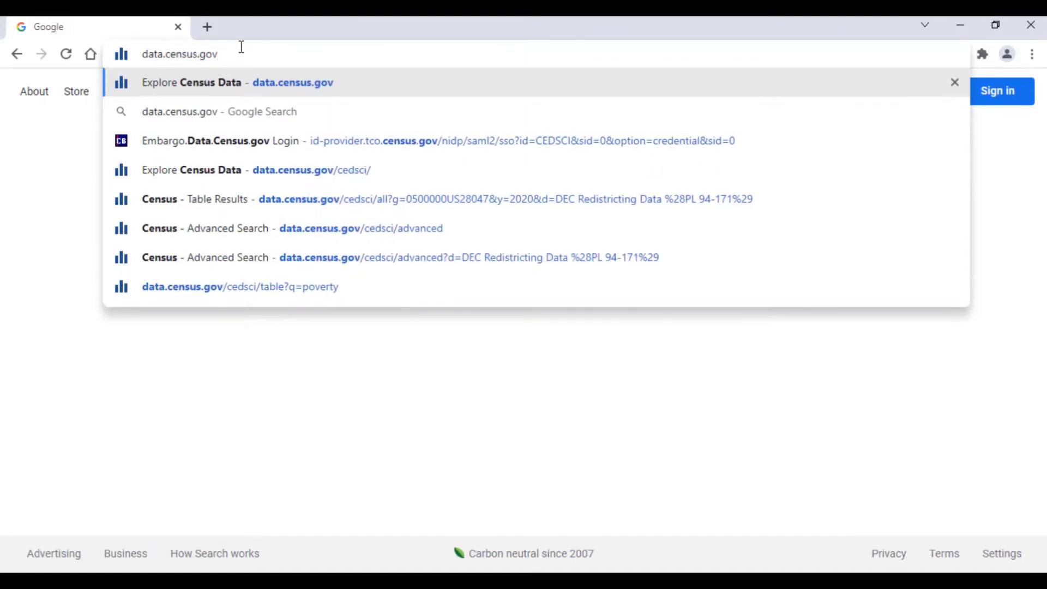
key("Return")
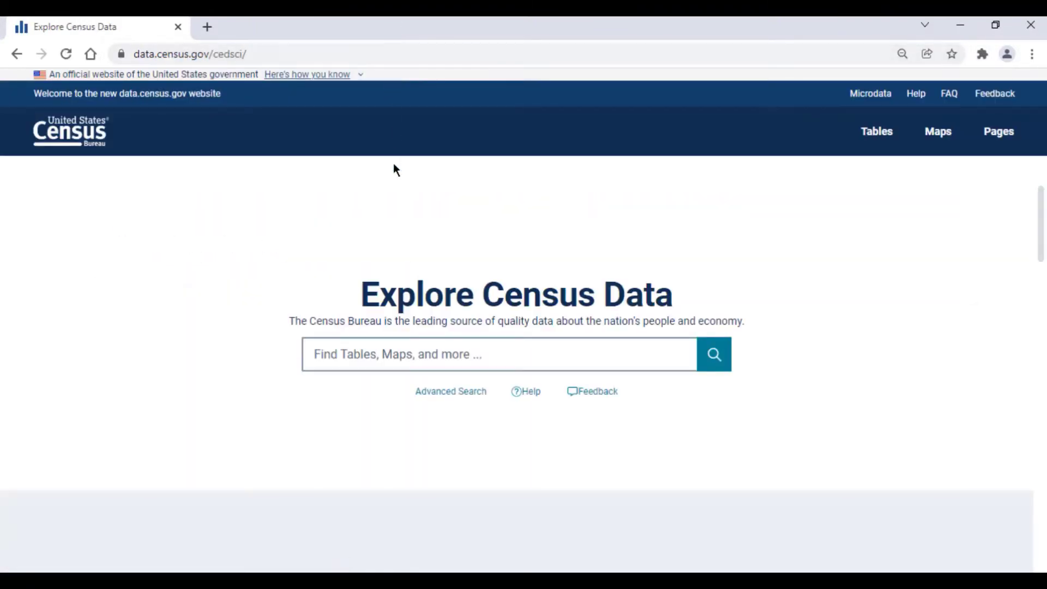
left_click(458, 398)
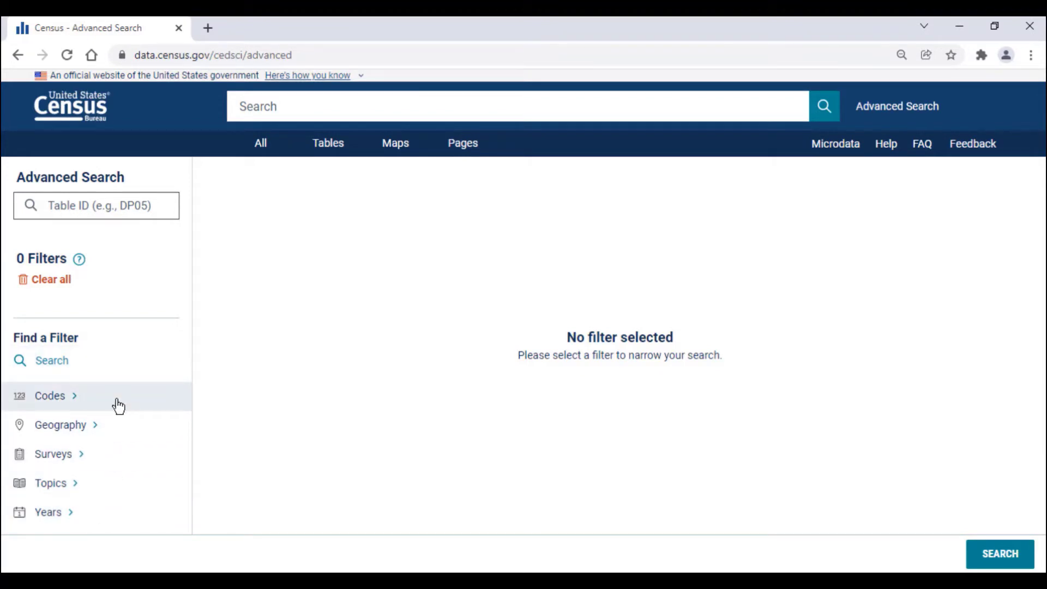
Step: Add a survey filter for the Decennial Census Redistricting Data (PL 94-171)
left_click(97, 464)
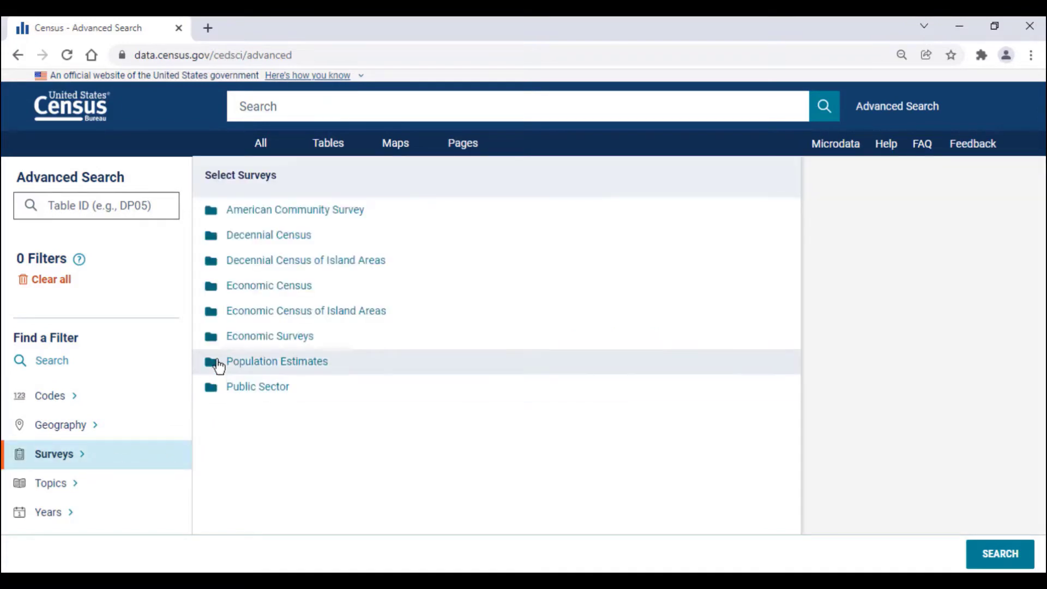
left_click(228, 243)
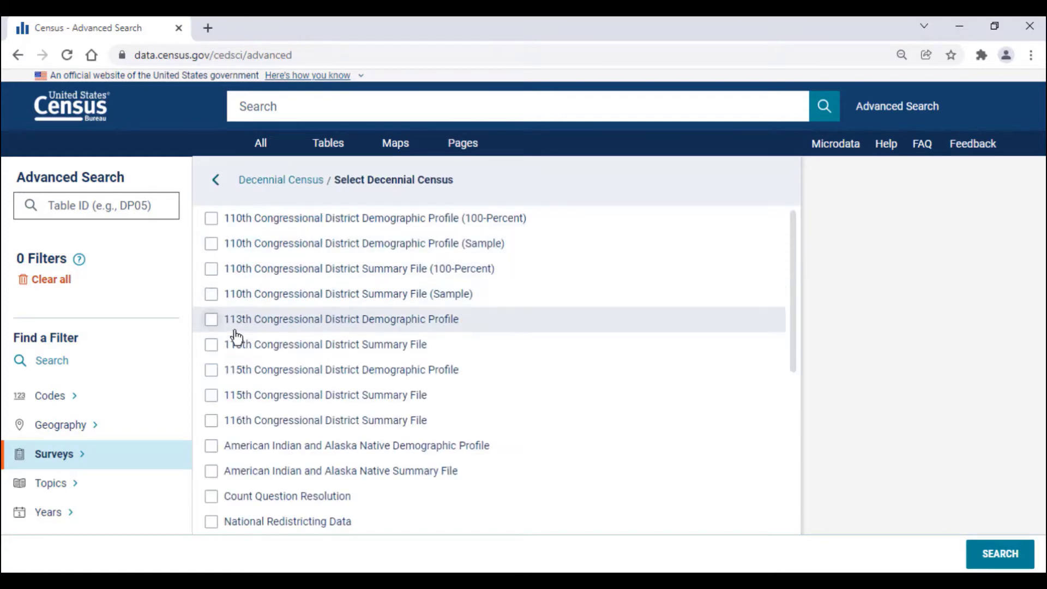
scroll(218, 357, "down", 2)
scroll(219, 357, "down", 2)
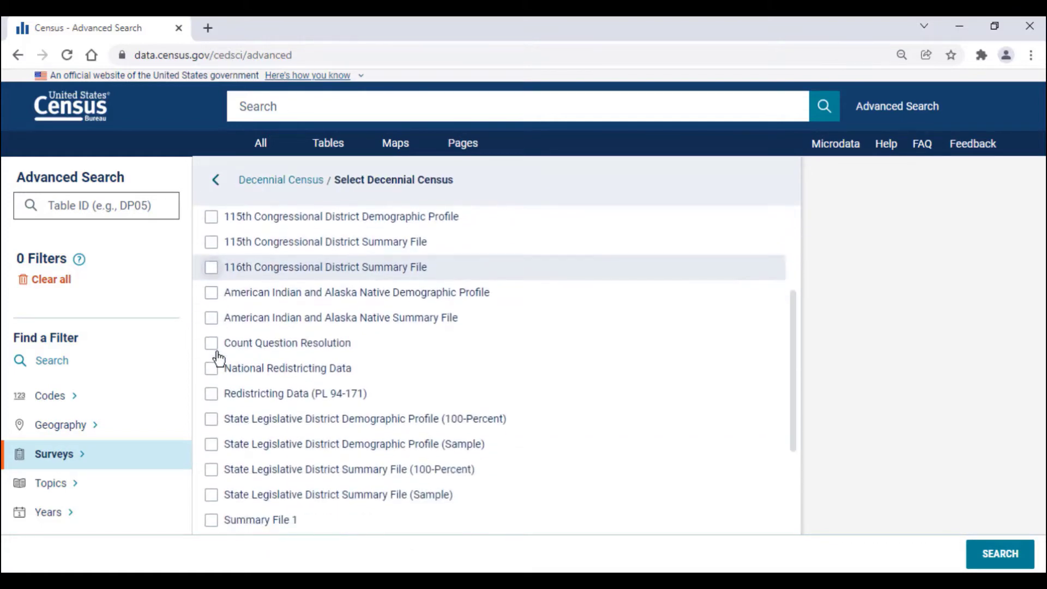
left_click(211, 393)
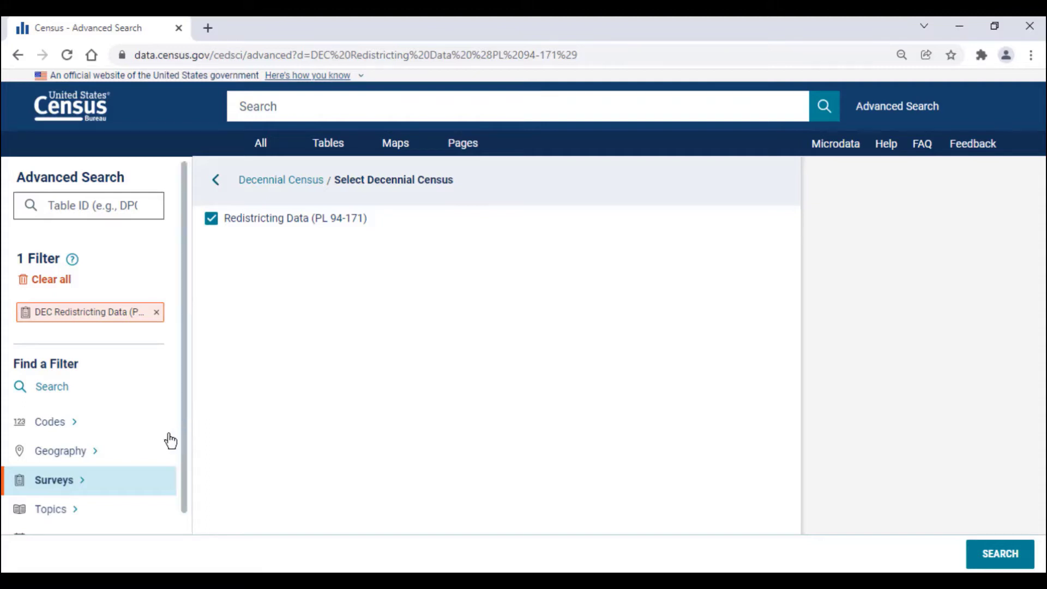
Step: Add a year filter for 2020 to the advanced search
scroll(153, 480, "down", 1)
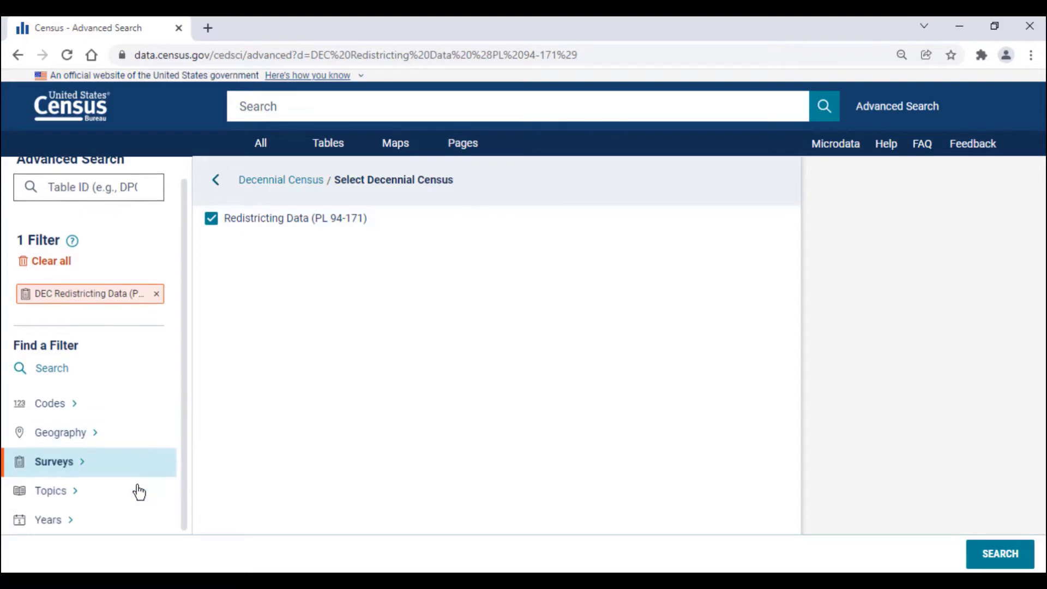
left_click(102, 529)
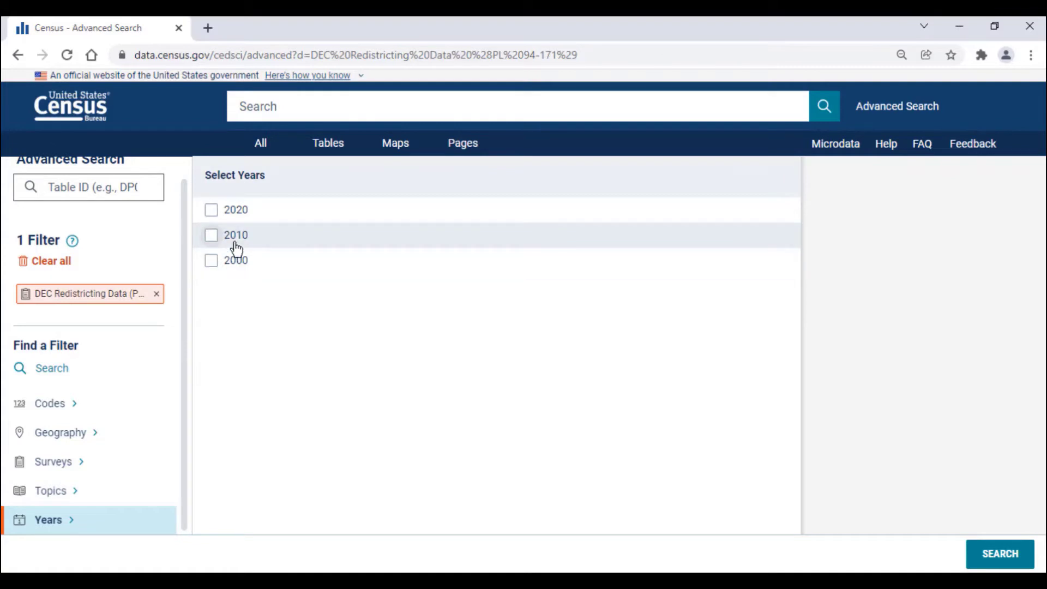
left_click(210, 215)
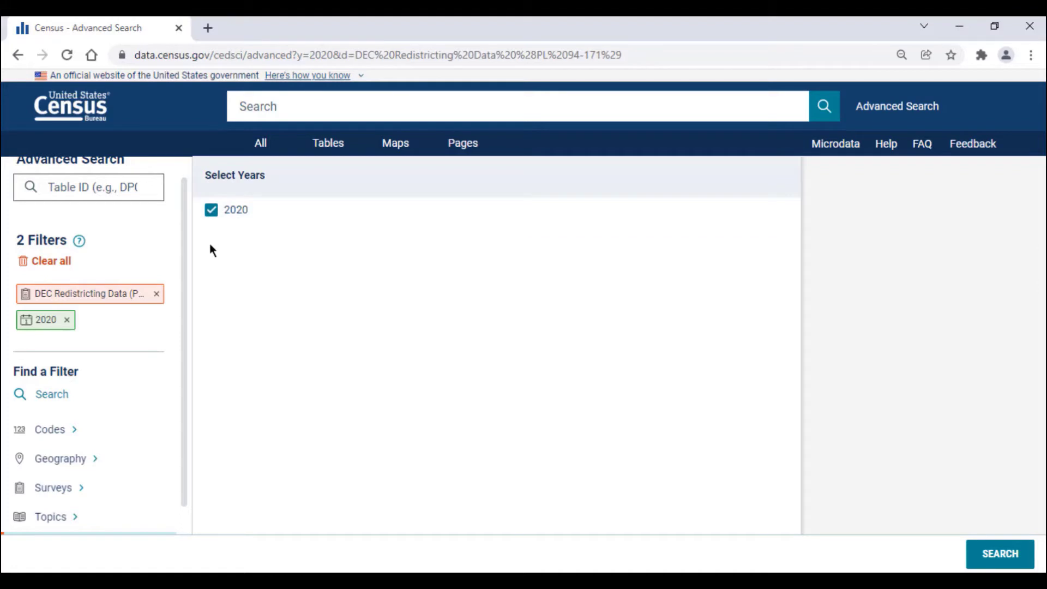
Step: Add Atlanta city, Georgia, as a place-level geography filter
left_click(116, 465)
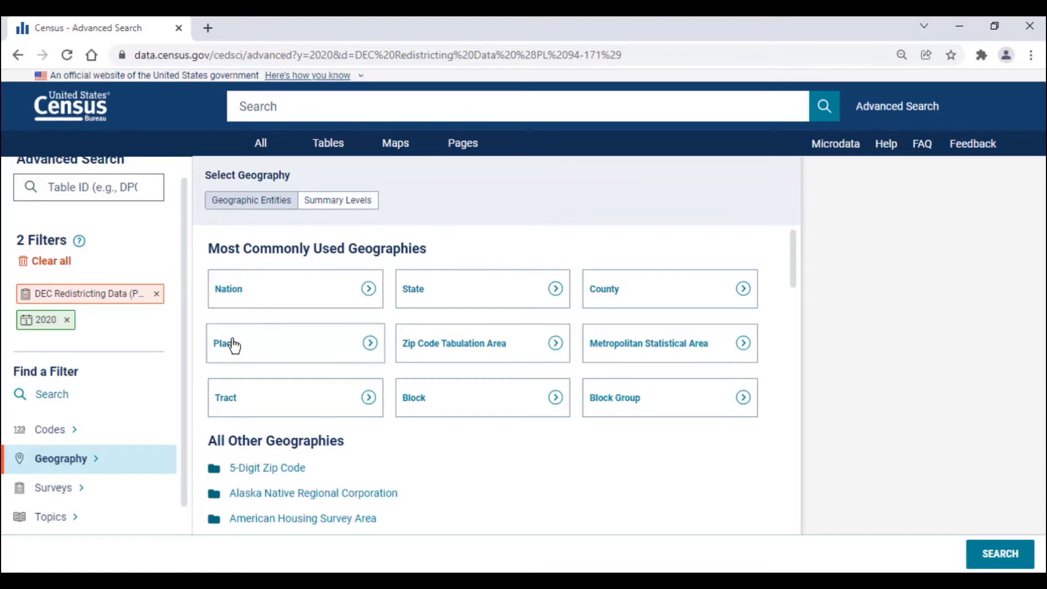
left_click(229, 359)
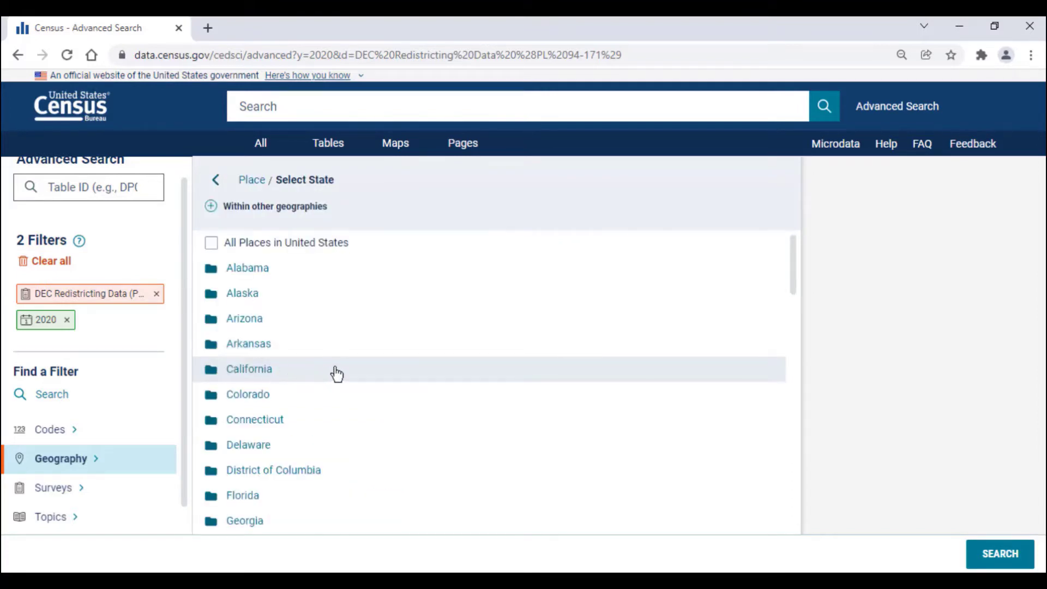
scroll(337, 373, "down", 3)
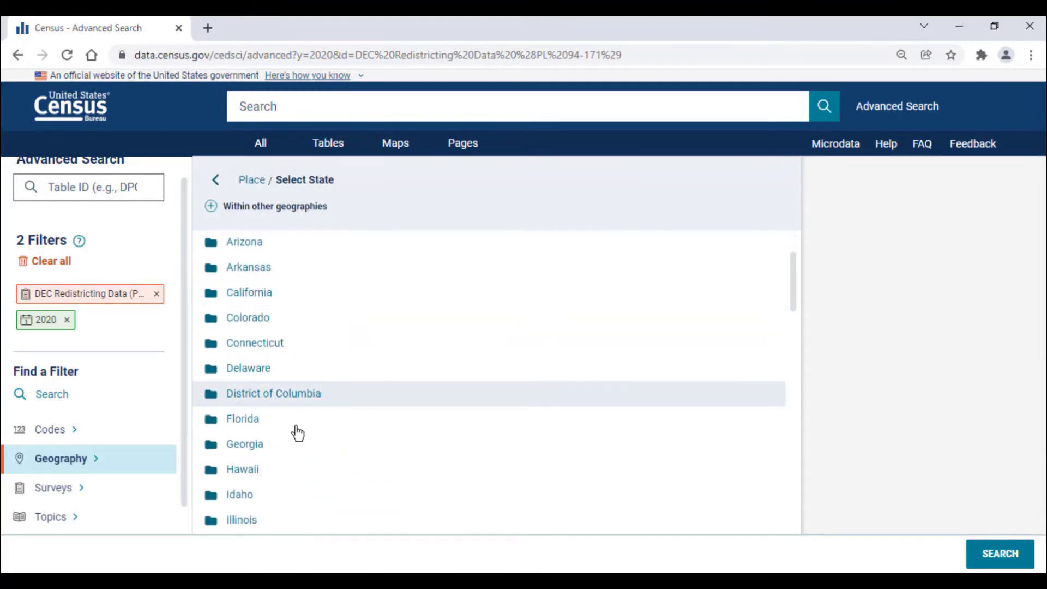
left_click(286, 444)
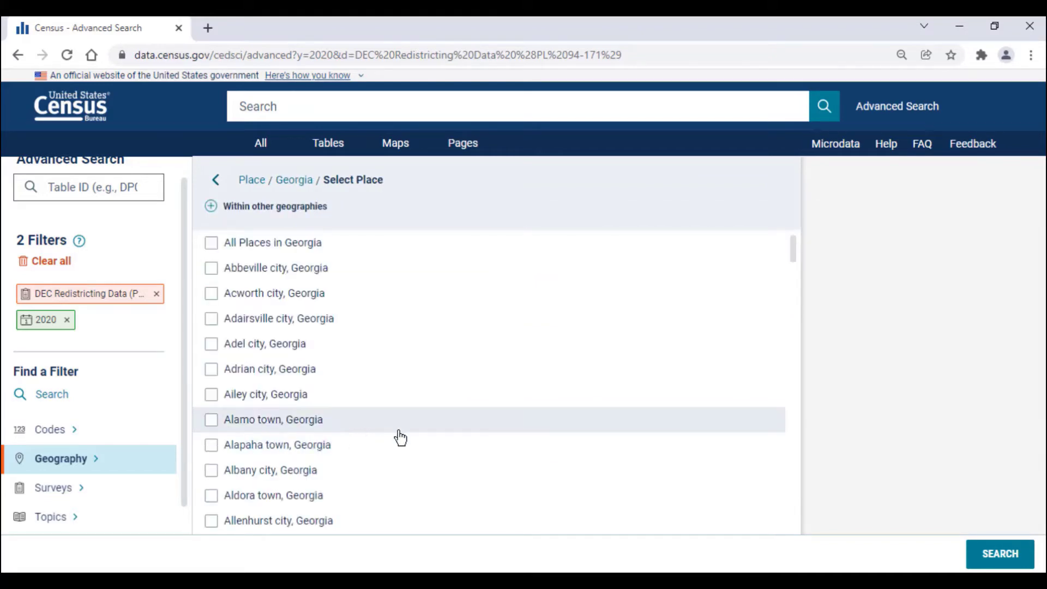
scroll(401, 438, "down", 6)
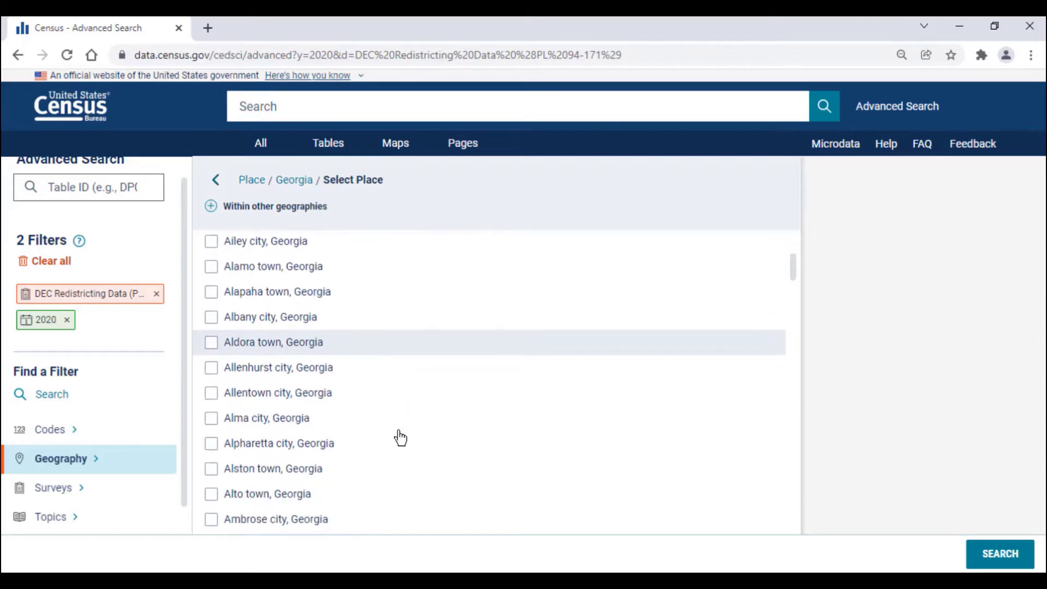
scroll(401, 438, "down", 5)
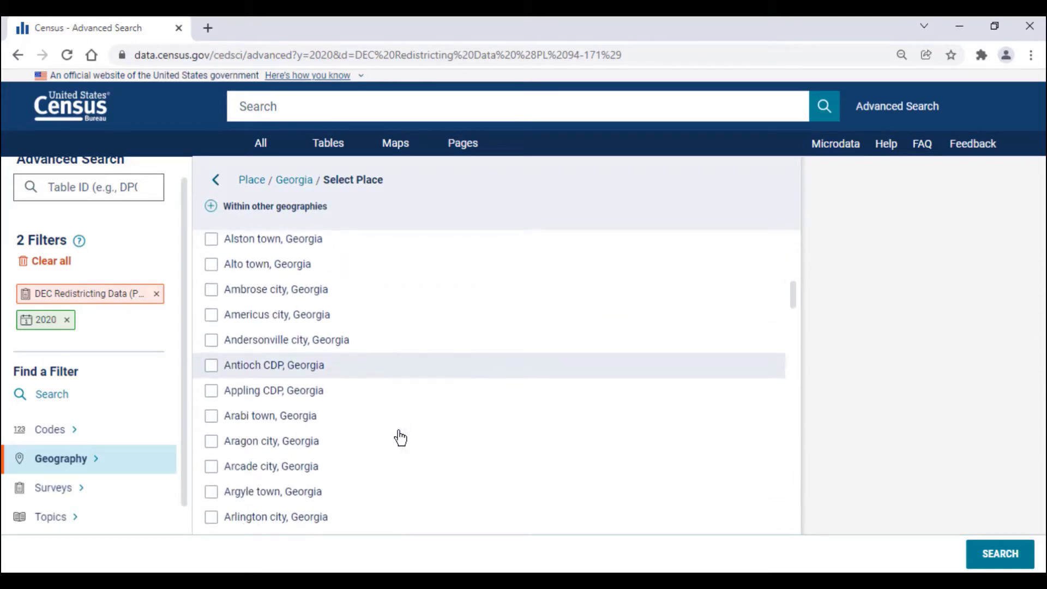
scroll(400, 438, "down", 4)
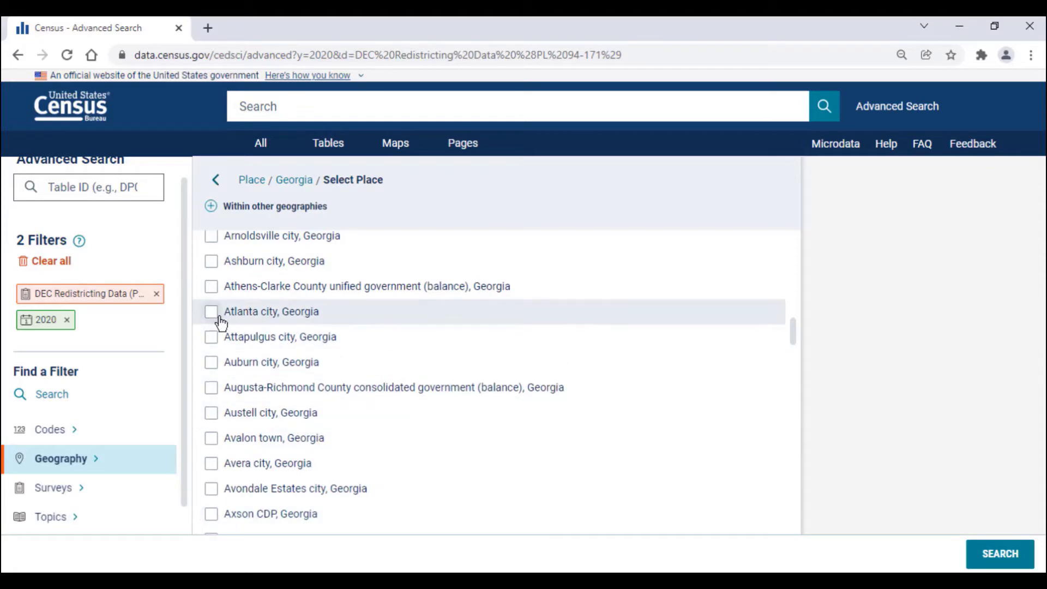
left_click(218, 317)
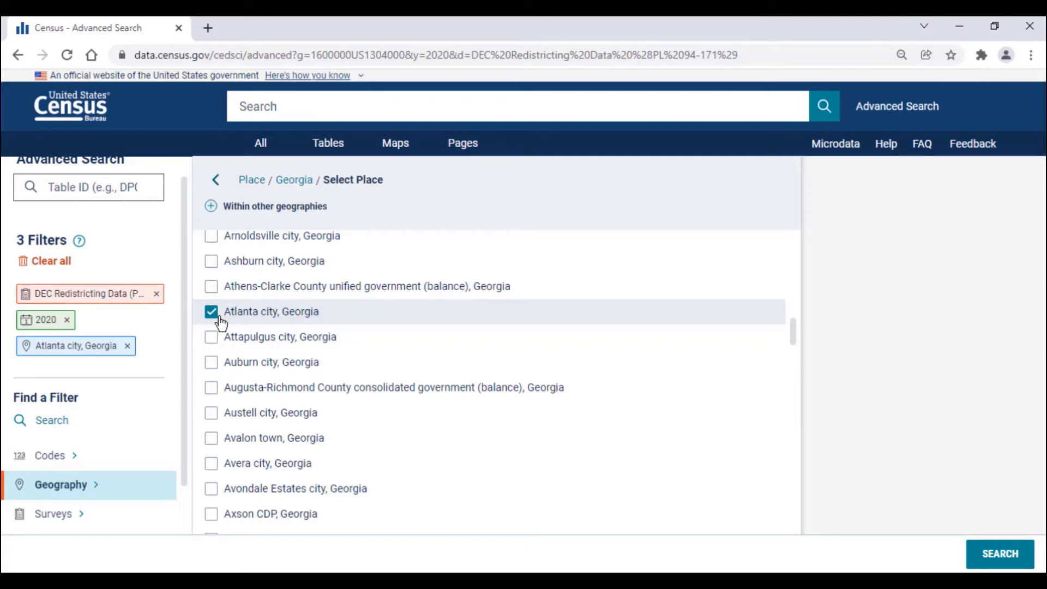
Step: Add Detroit city, Michigan, as a second place filter alongside Atlanta
left_click(294, 180)
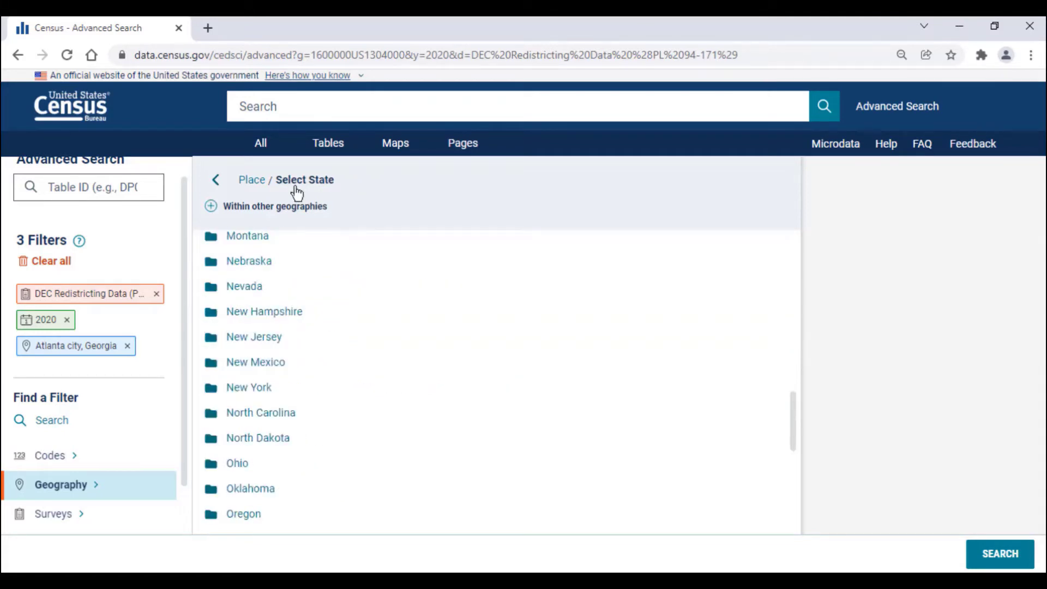
scroll(307, 281, "up", 1)
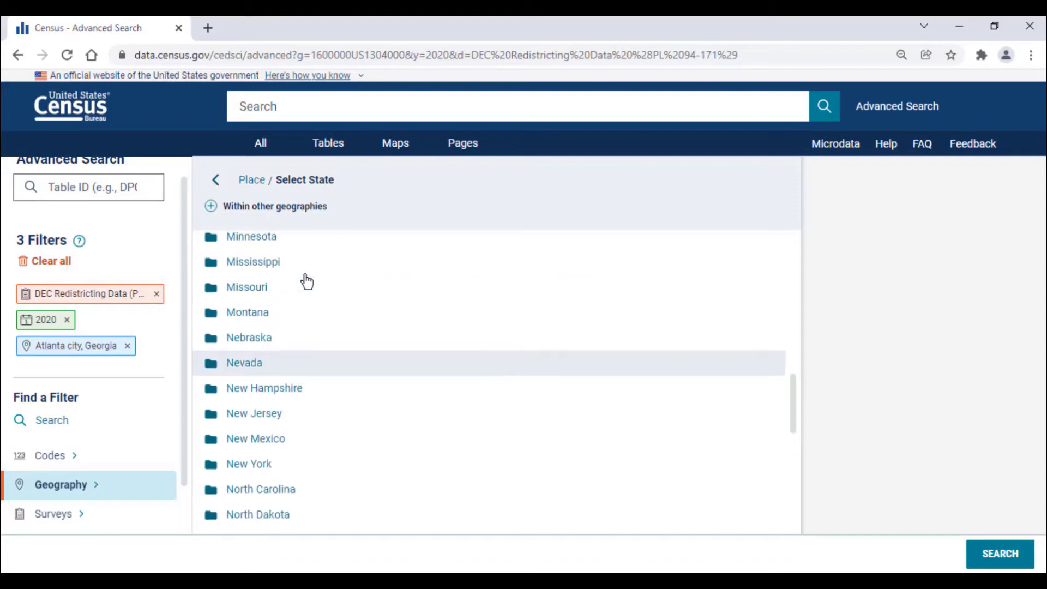
scroll(307, 282, "up", 2)
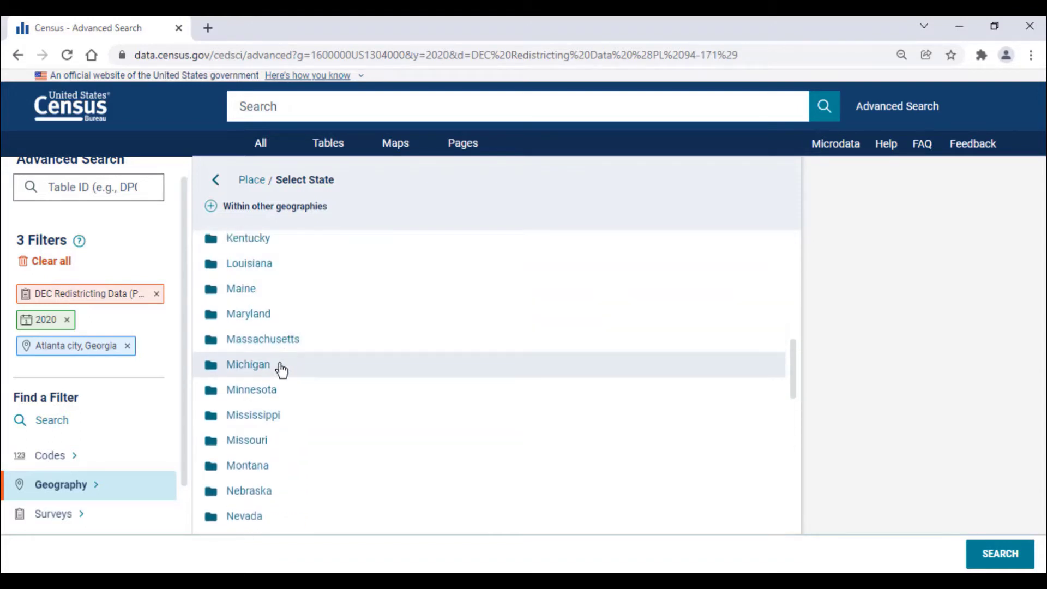
left_click(281, 370)
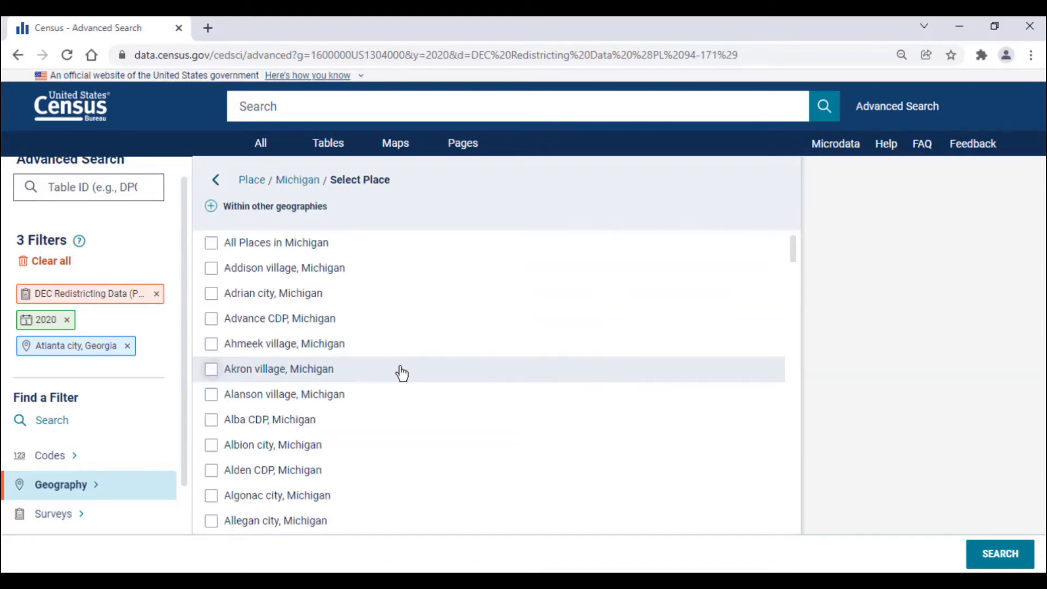
scroll(402, 373, "down", 15)
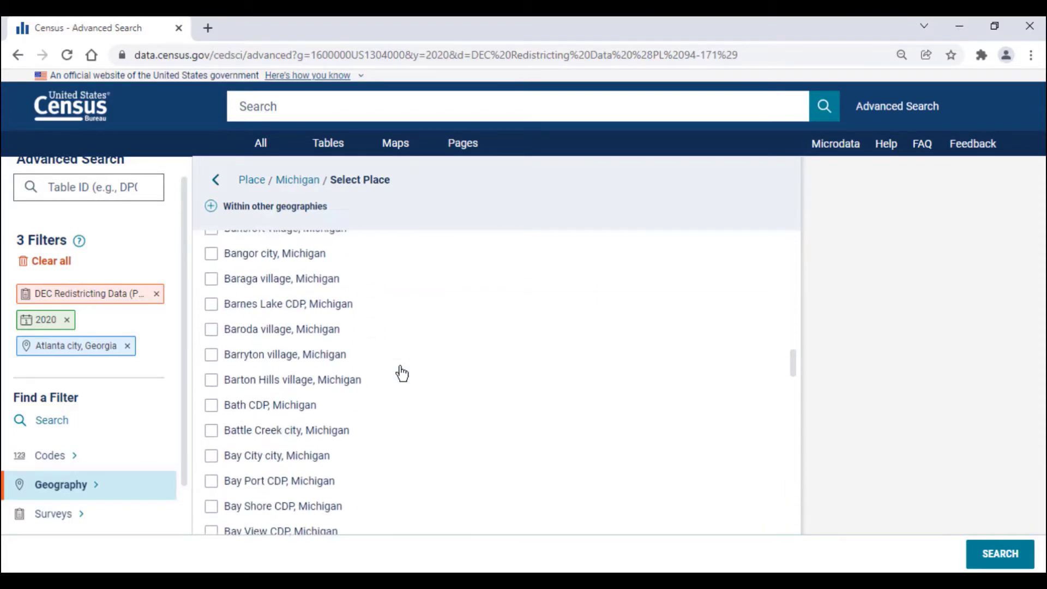
scroll(402, 374, "down", 20)
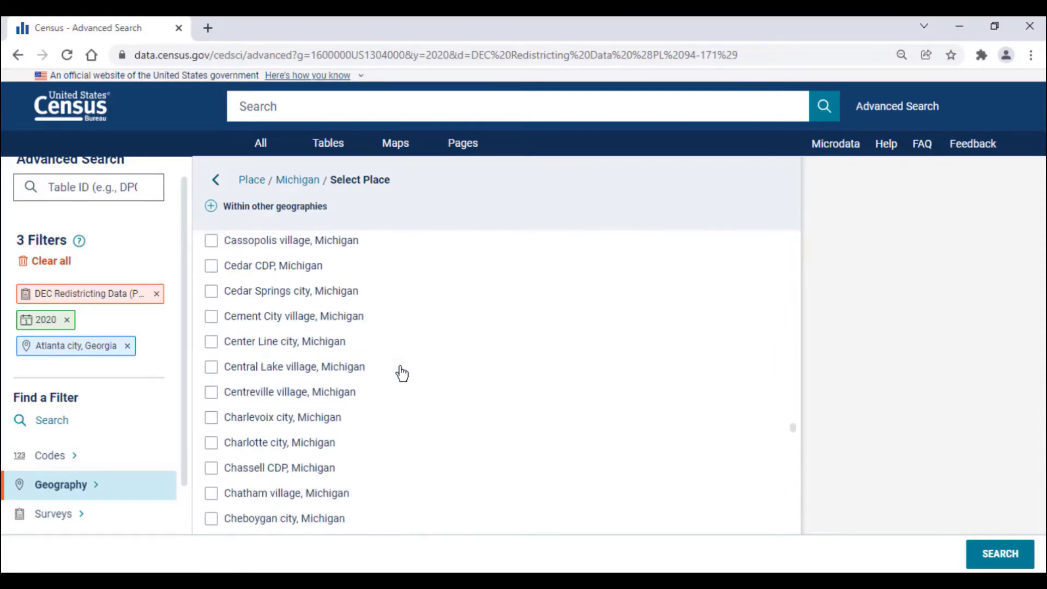
scroll(402, 373, "down", 15)
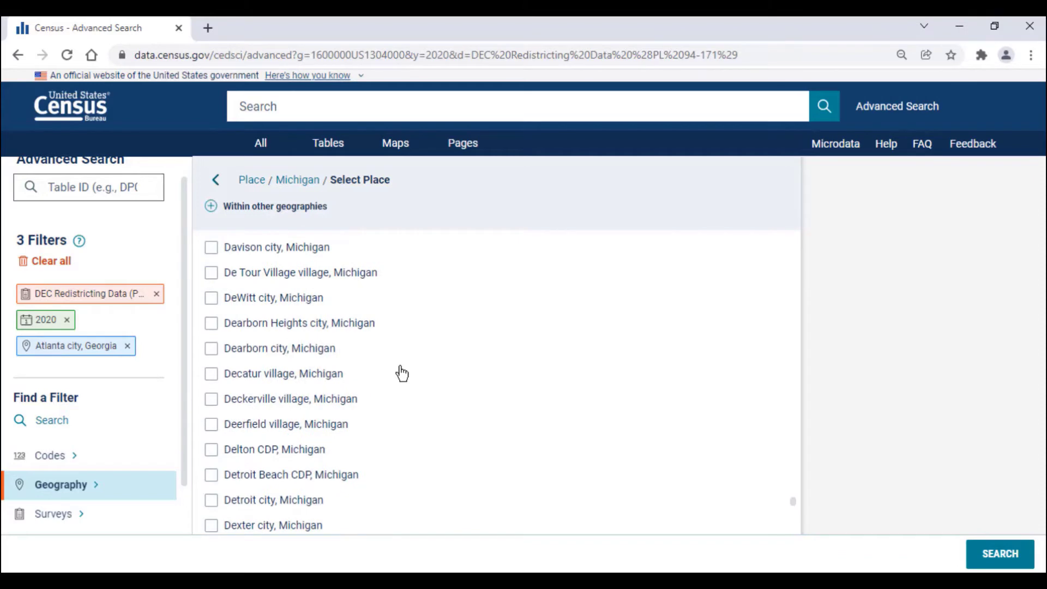
left_click(212, 500)
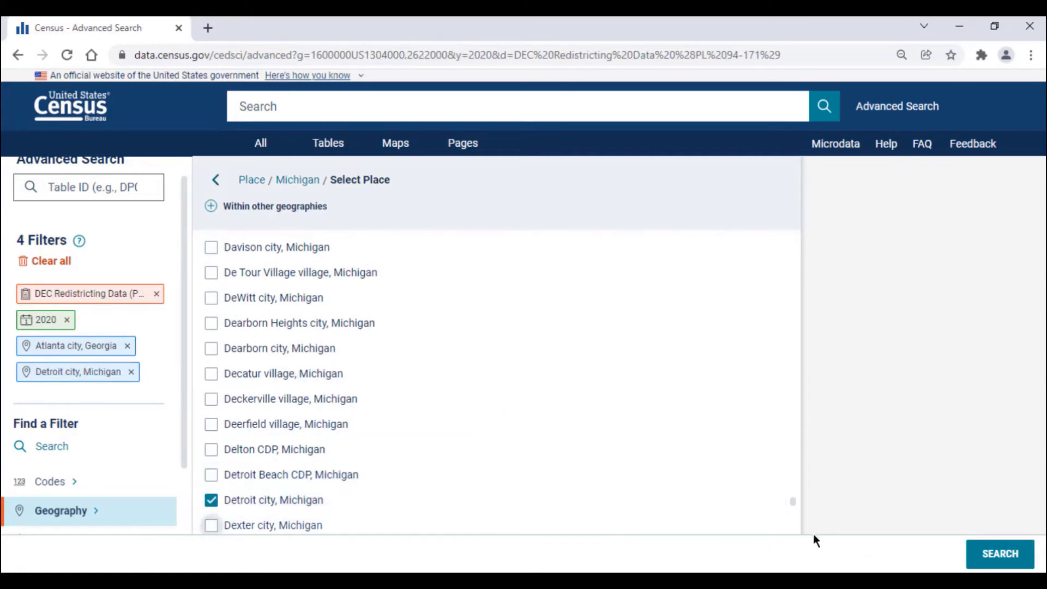
Step: Run the search with the chosen filters, review the listed tables and open table P1, Race
left_click(998, 554)
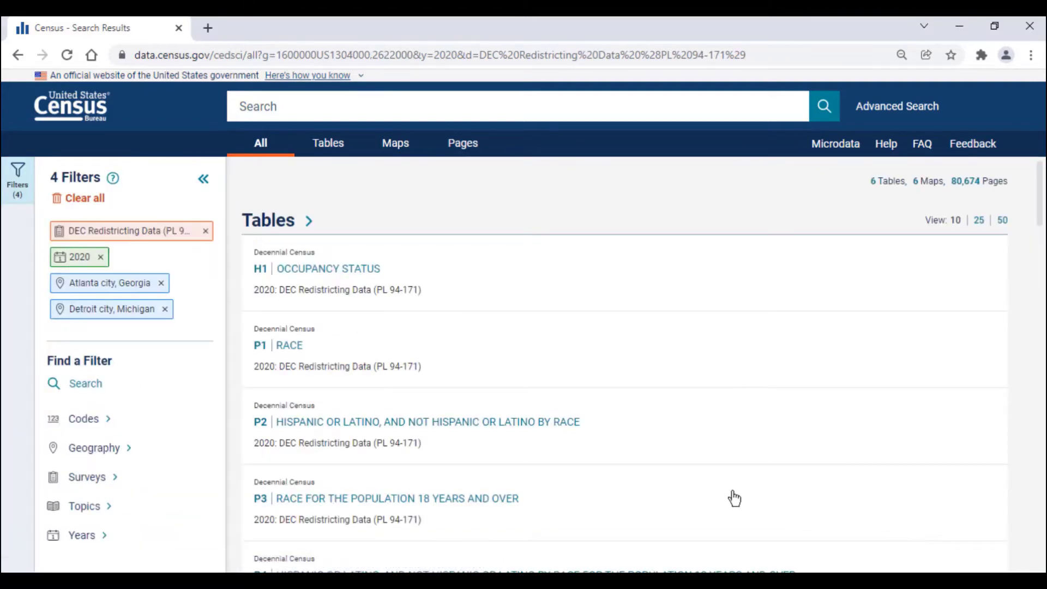
scroll(491, 355, "down", 1)
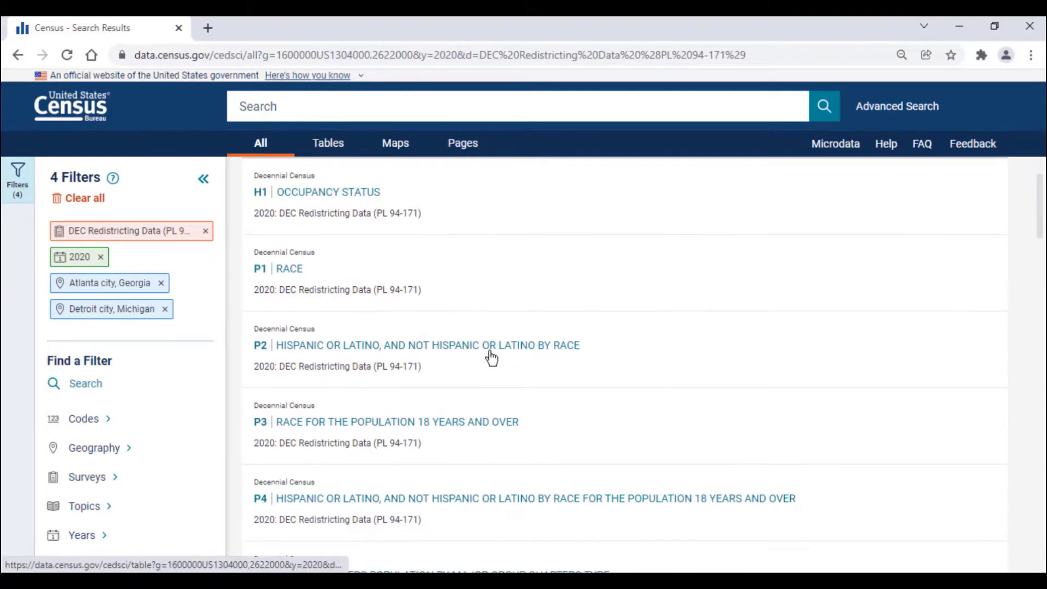
scroll(491, 357, "down", 2)
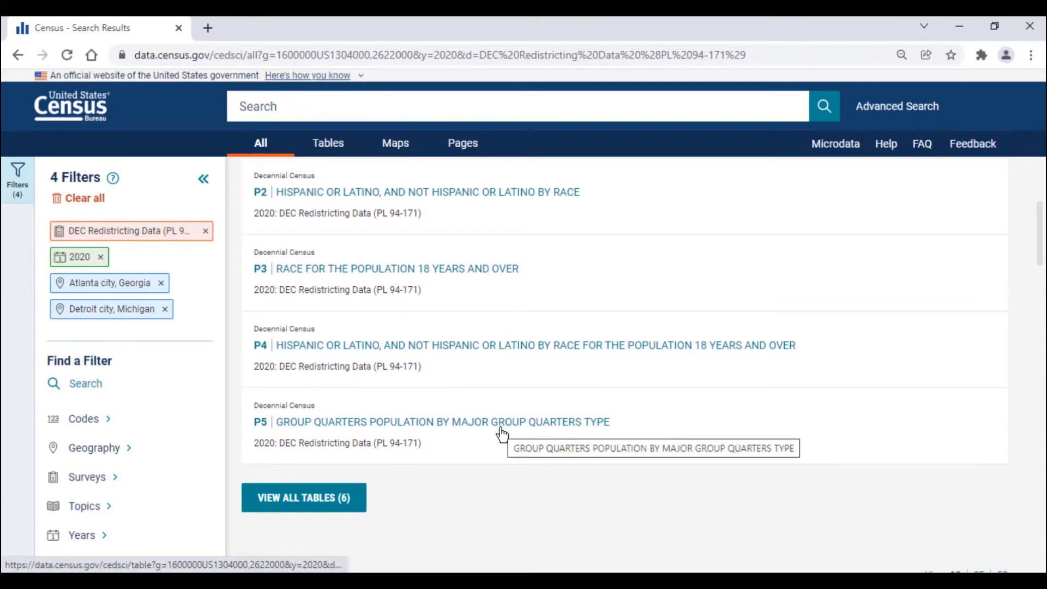
scroll(499, 432, "up", 3)
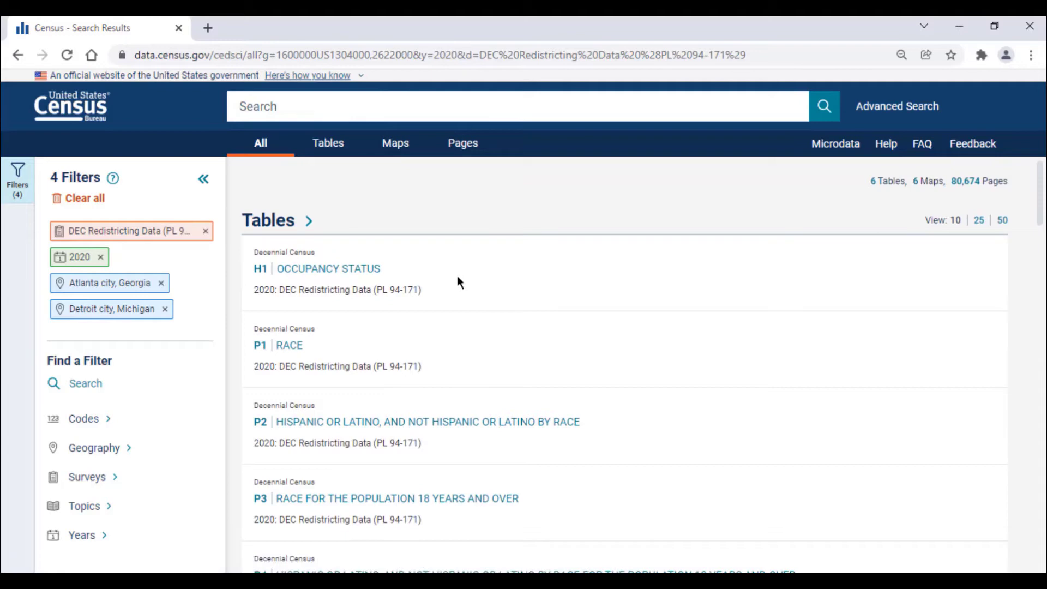
left_click(298, 347)
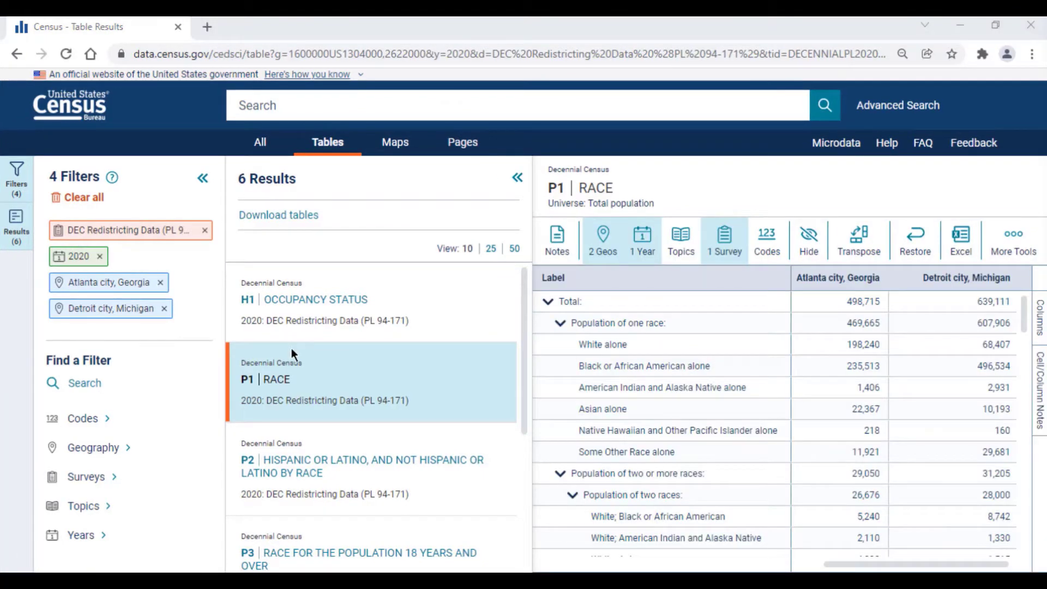
Step: Hide the filters and results list beside the P1 table, and bring back only the results list
left_click(516, 178)
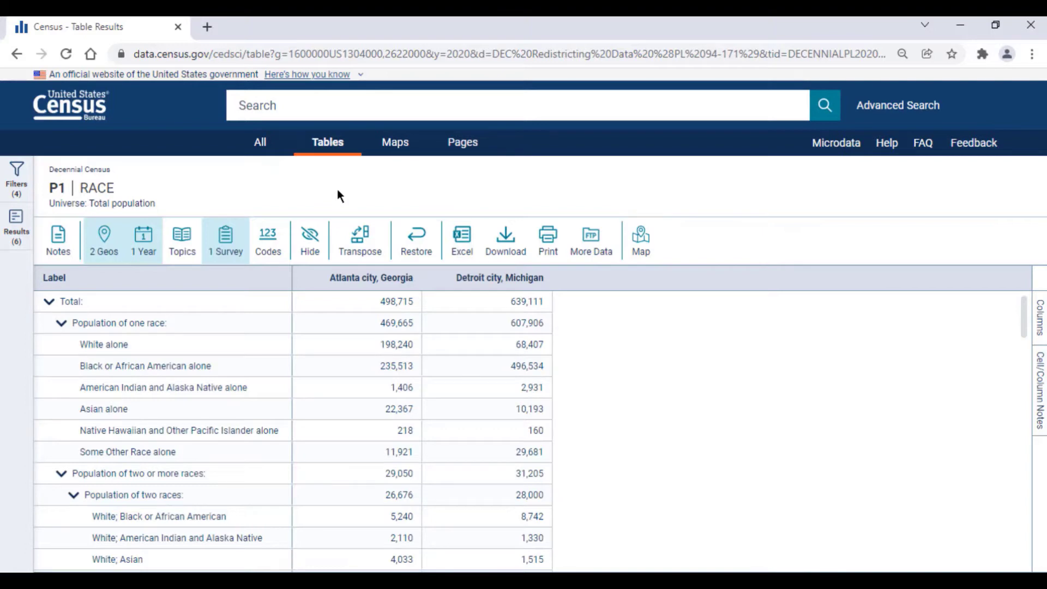
left_click(16, 225)
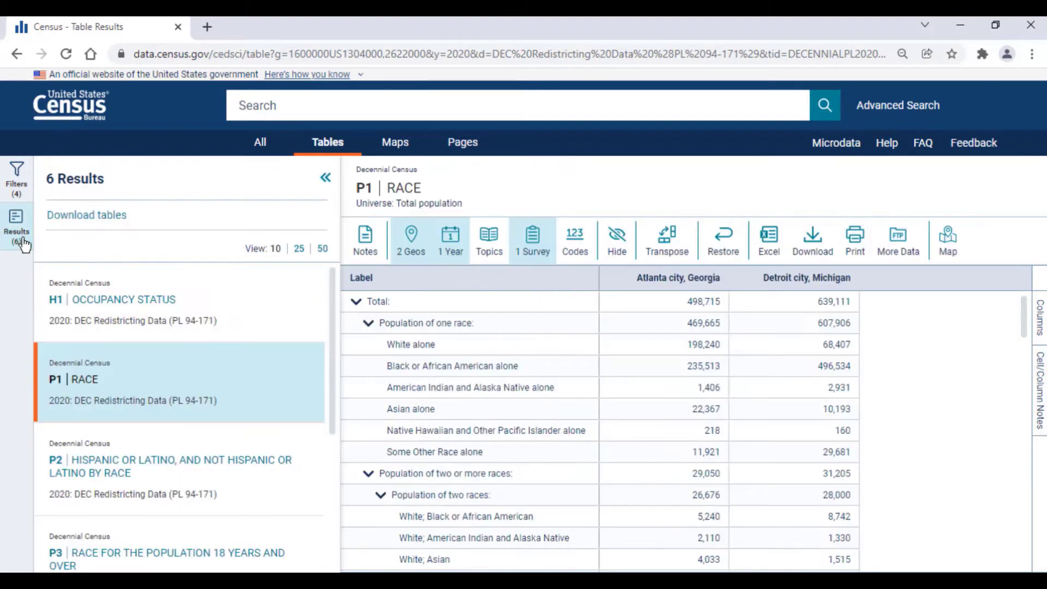
Step: Open table H1, Occupancy Status, for Atlanta and Detroit and hide the results list beside it
left_click(80, 310)
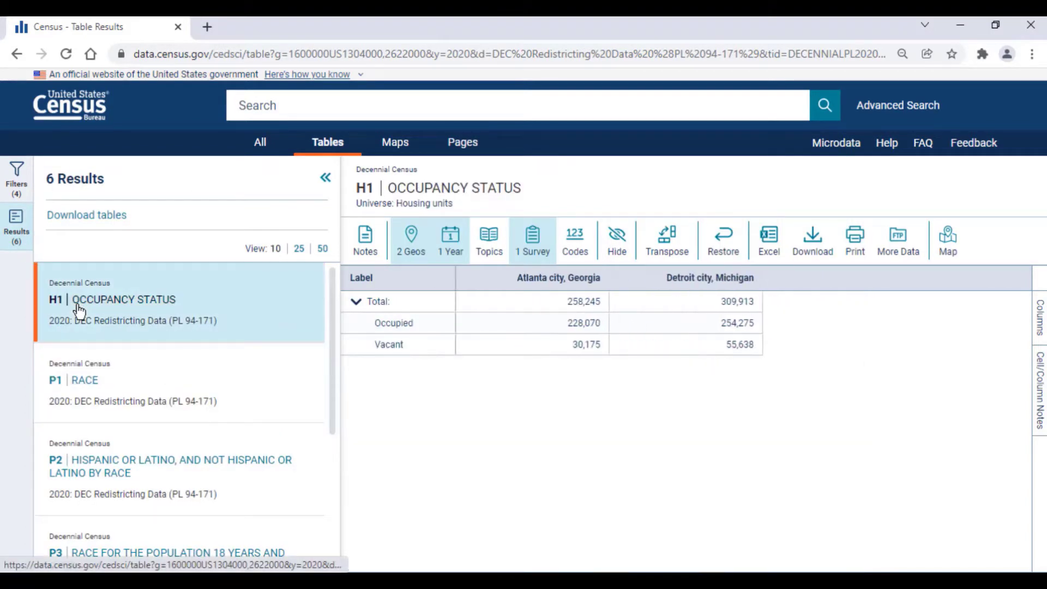
left_click(323, 181)
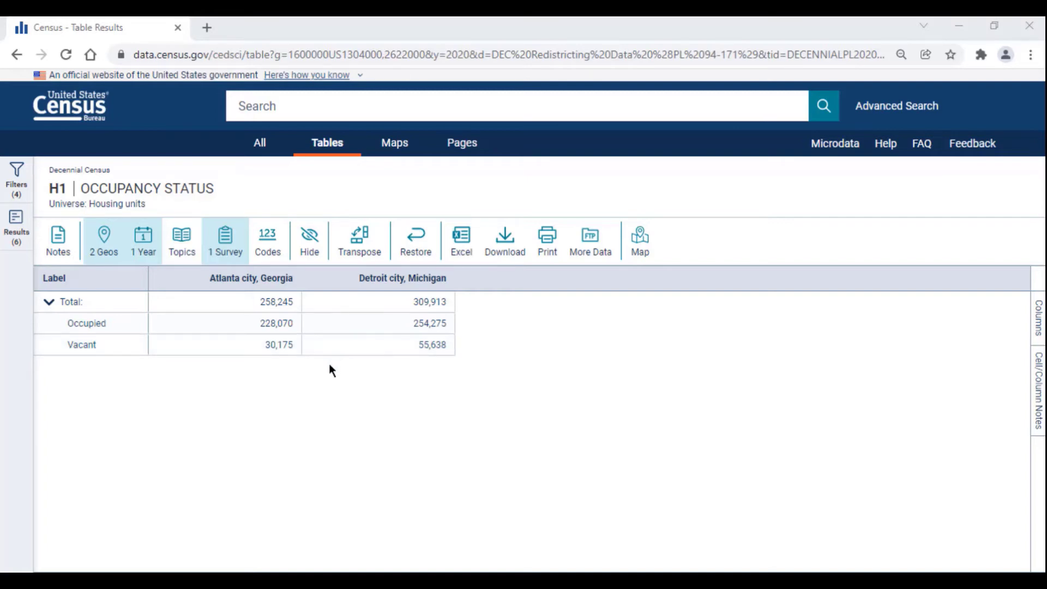
Step: Start a fresh advanced search and drill down the block geographies to Census Tract 1 in Cumberland County, Maine
left_click(75, 123)
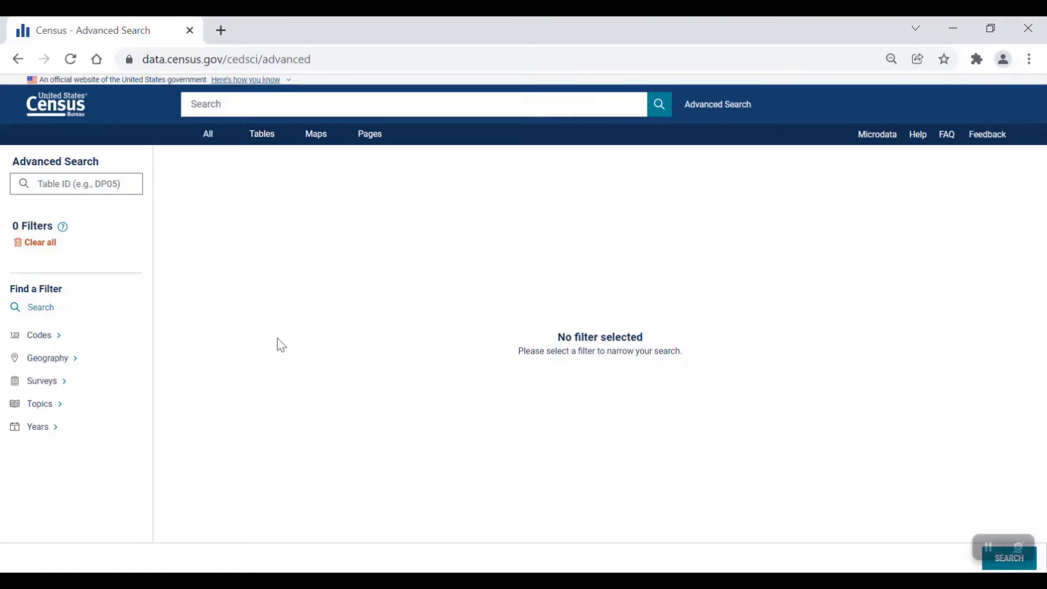
left_click(96, 369)
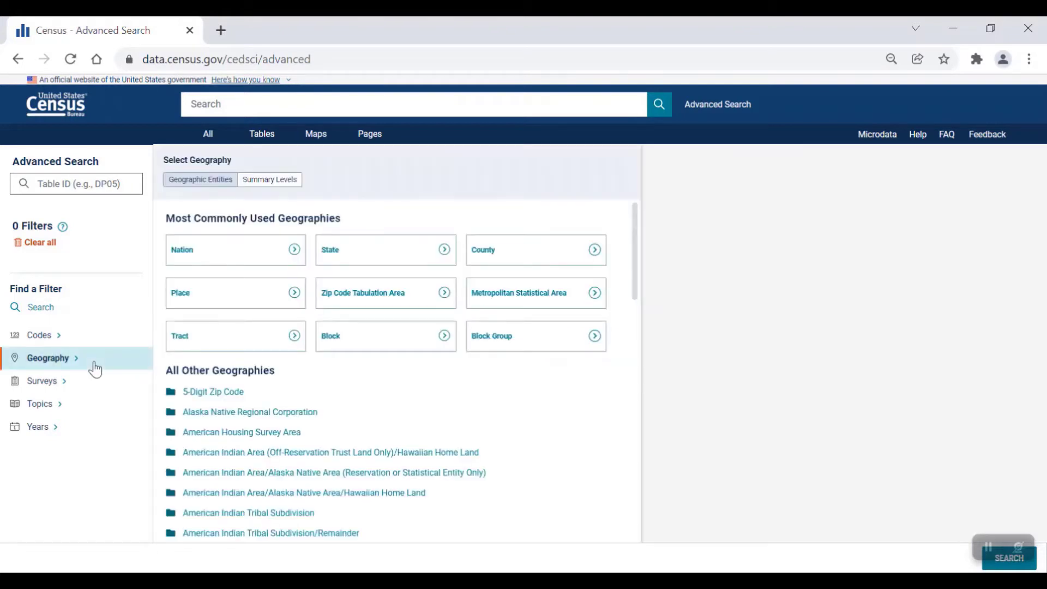
left_click(351, 353)
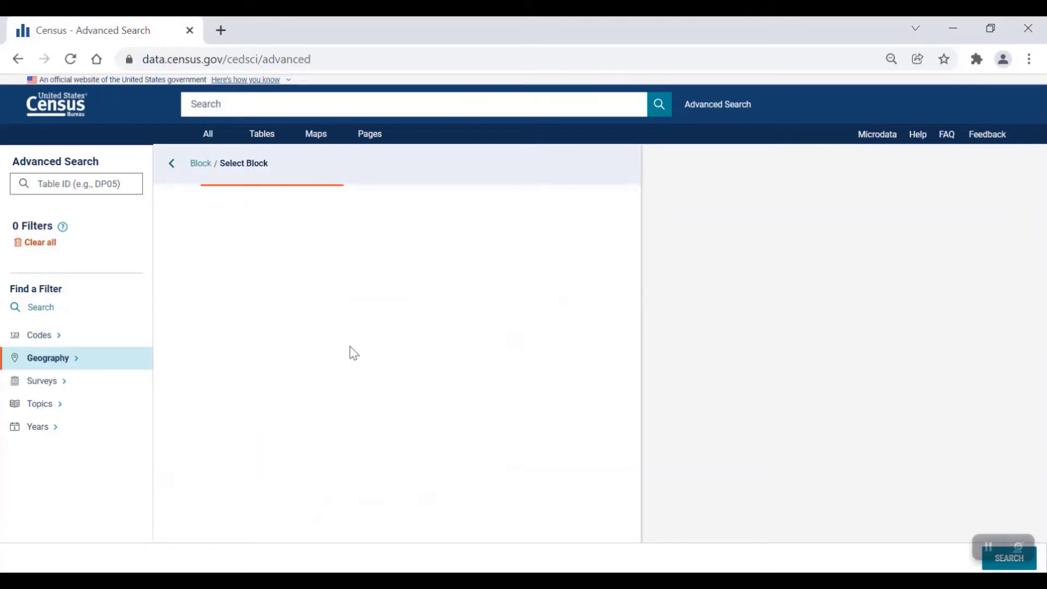
scroll(351, 355, "down", 5)
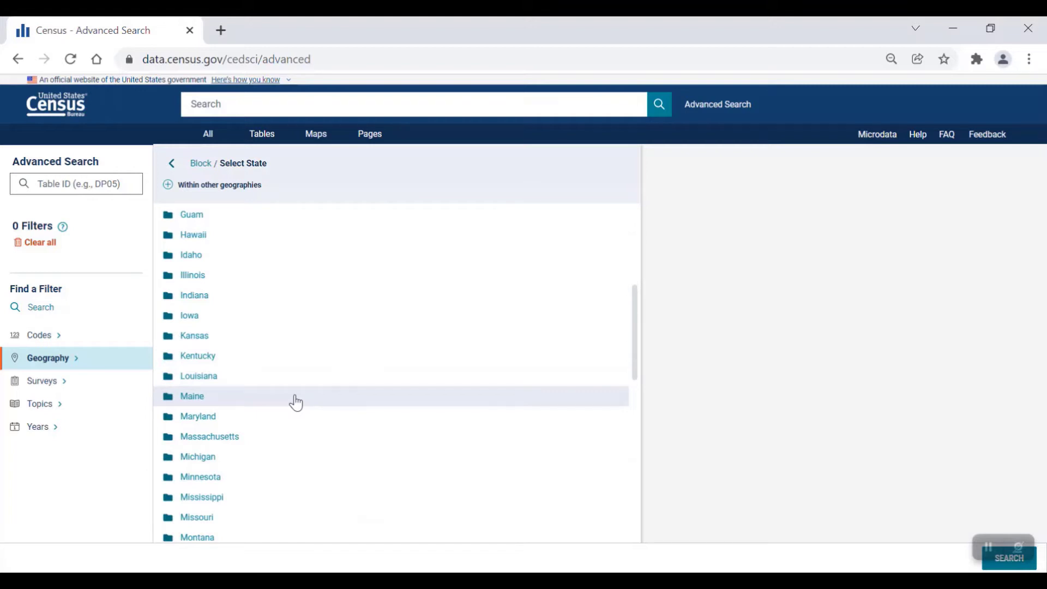
left_click(296, 403)
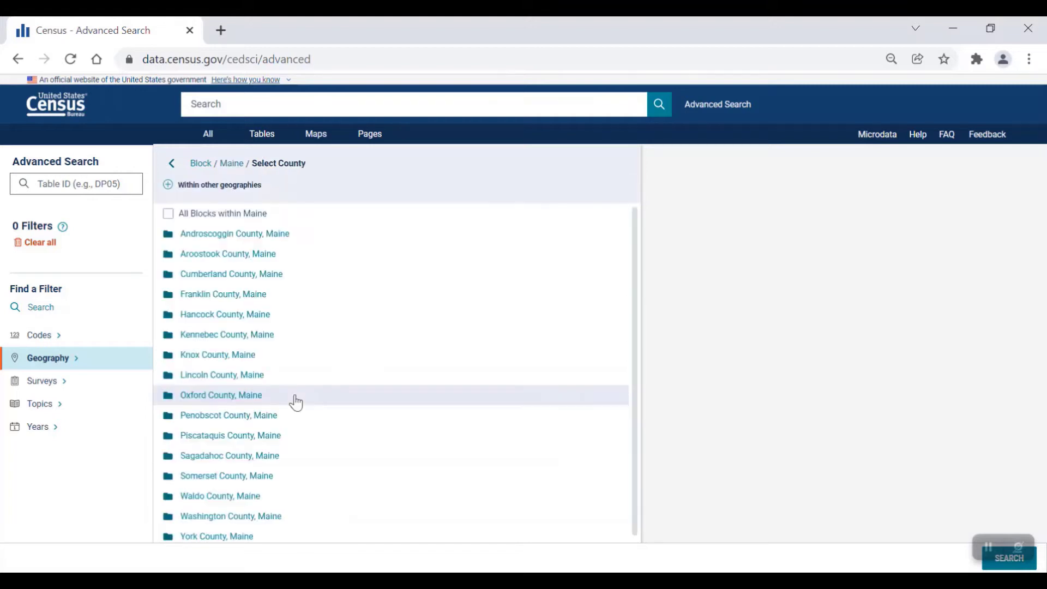
left_click(280, 275)
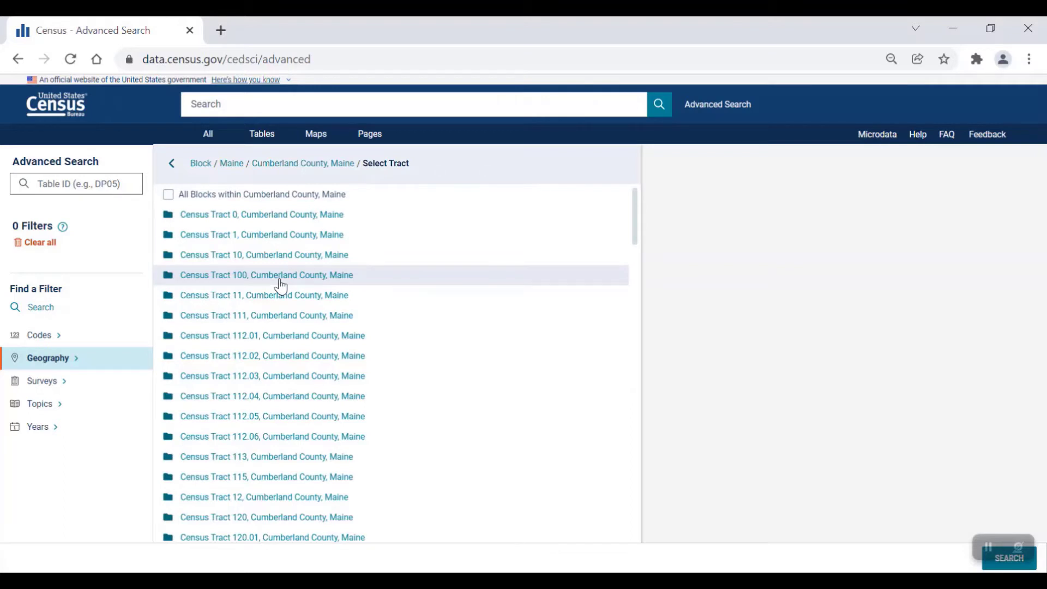
left_click(274, 236)
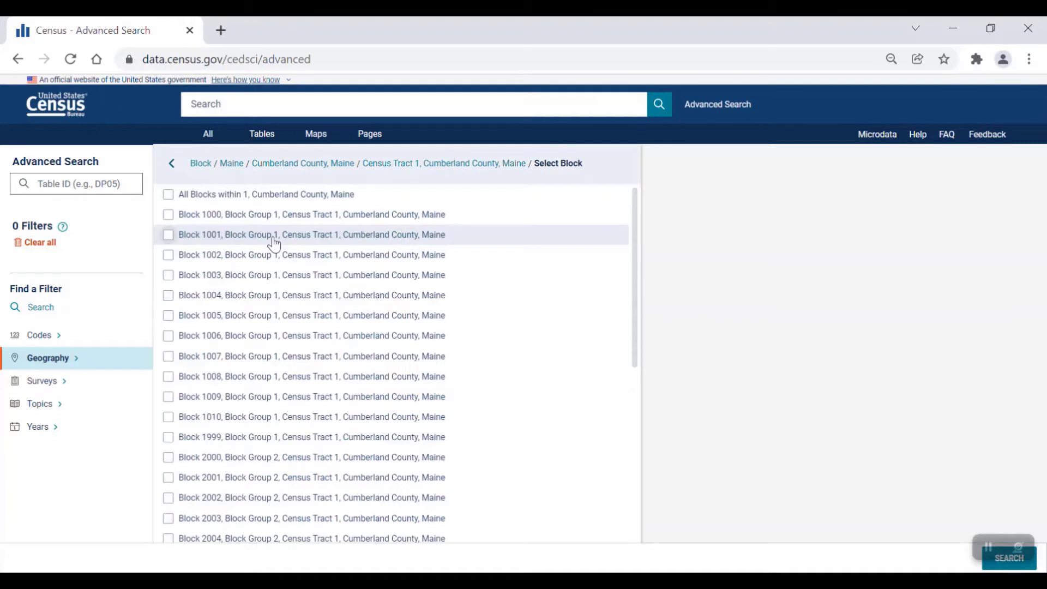
Step: Add Blocks 1003, 1004 and 1005 of Block Group 1, Census Tract 1, as geography filters
scroll(274, 244, "down", 1)
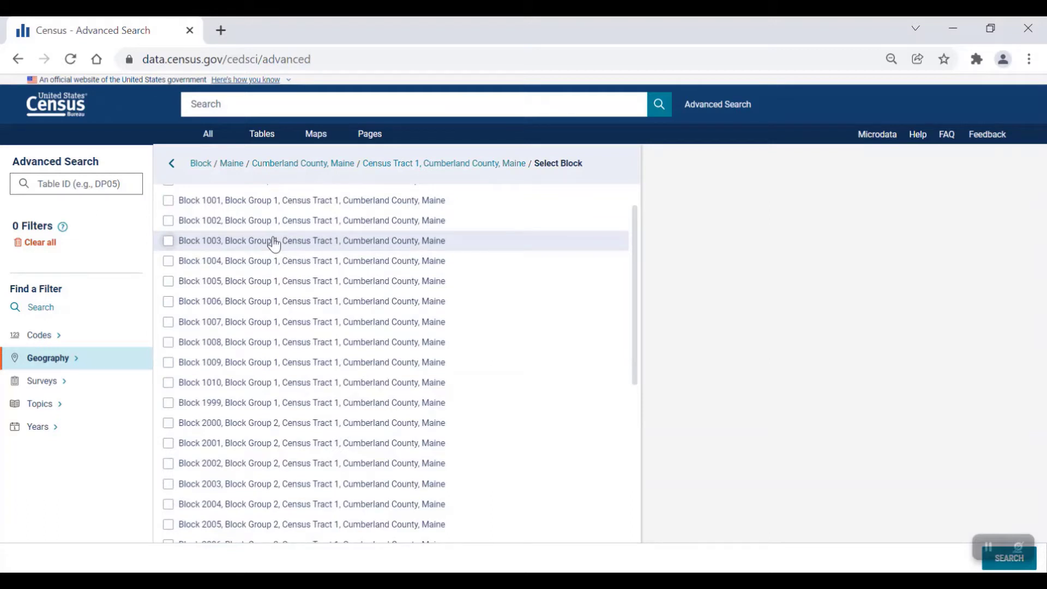
left_click(274, 244)
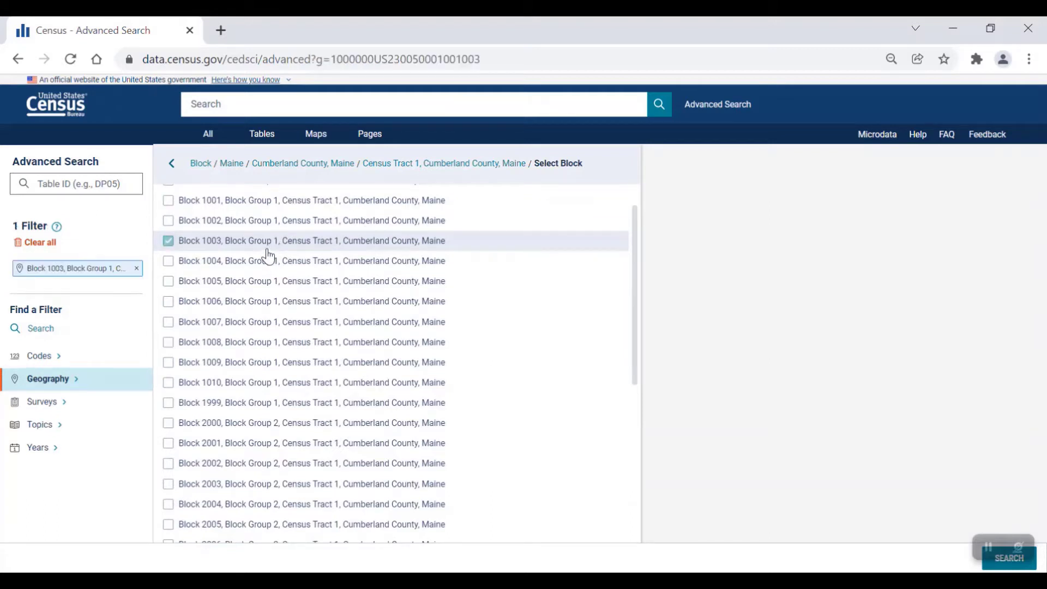
left_click(240, 268)
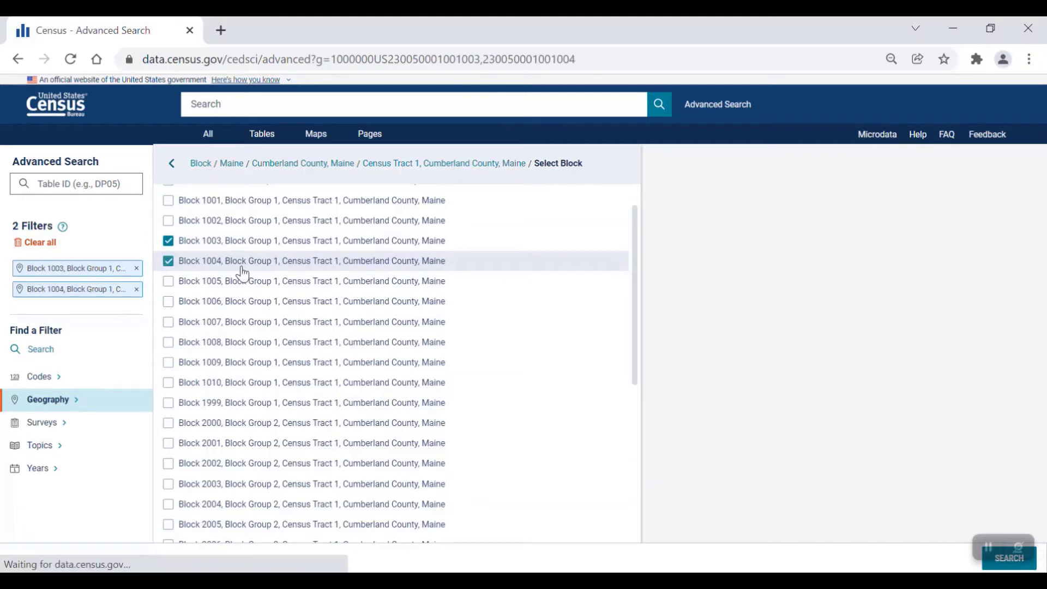
left_click(236, 285)
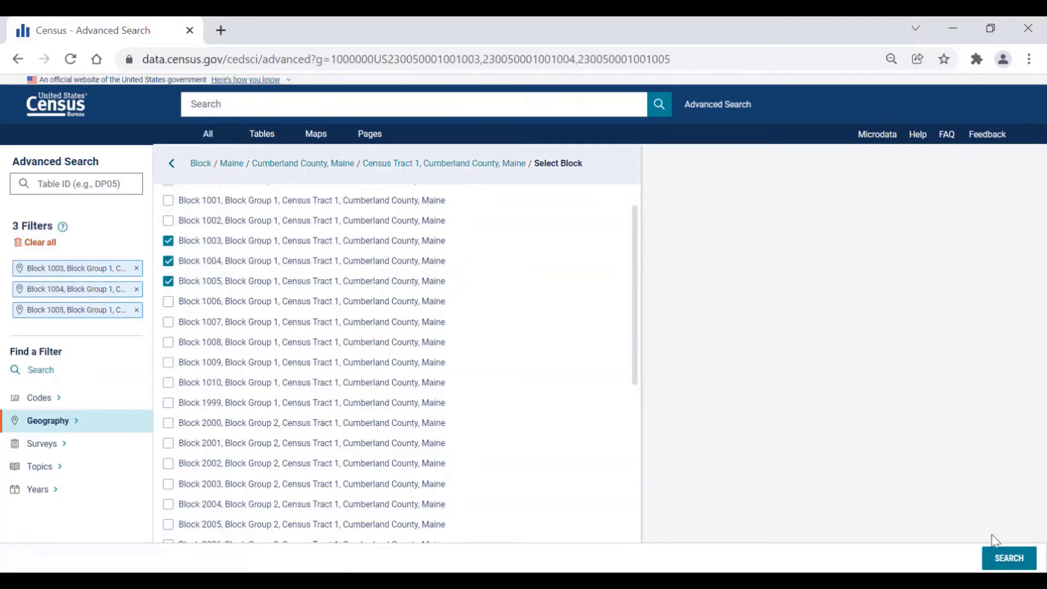
Step: Run the search for the three Maine blocks and open table P1, Race
left_click(1004, 558)
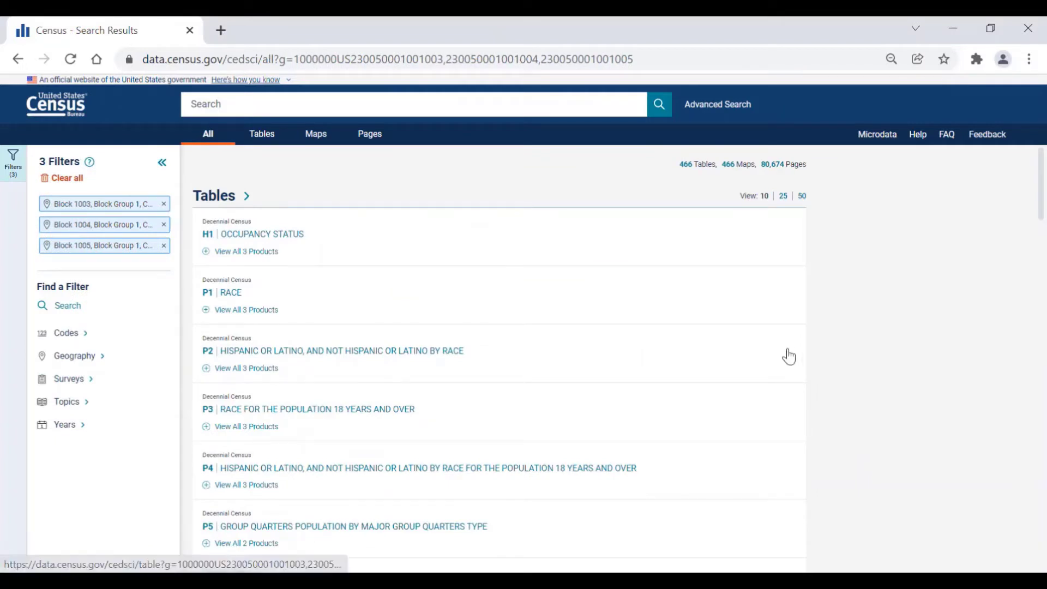
left_click(231, 292)
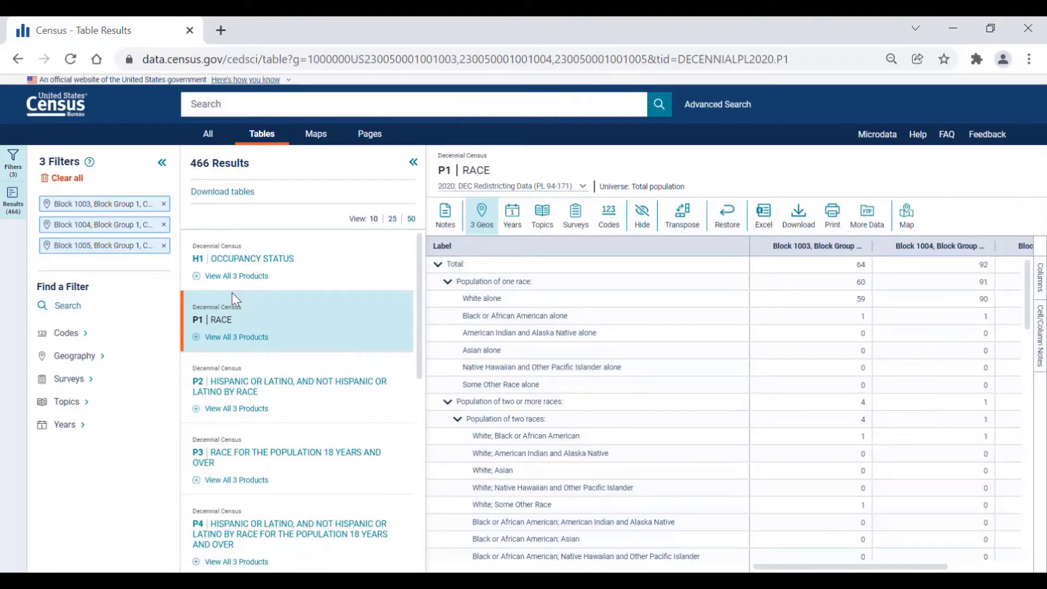
Step: Select table P1 for download and save its 2020 Redistricting Data (PL 94-171) vintage as CSV files
left_click(229, 192)
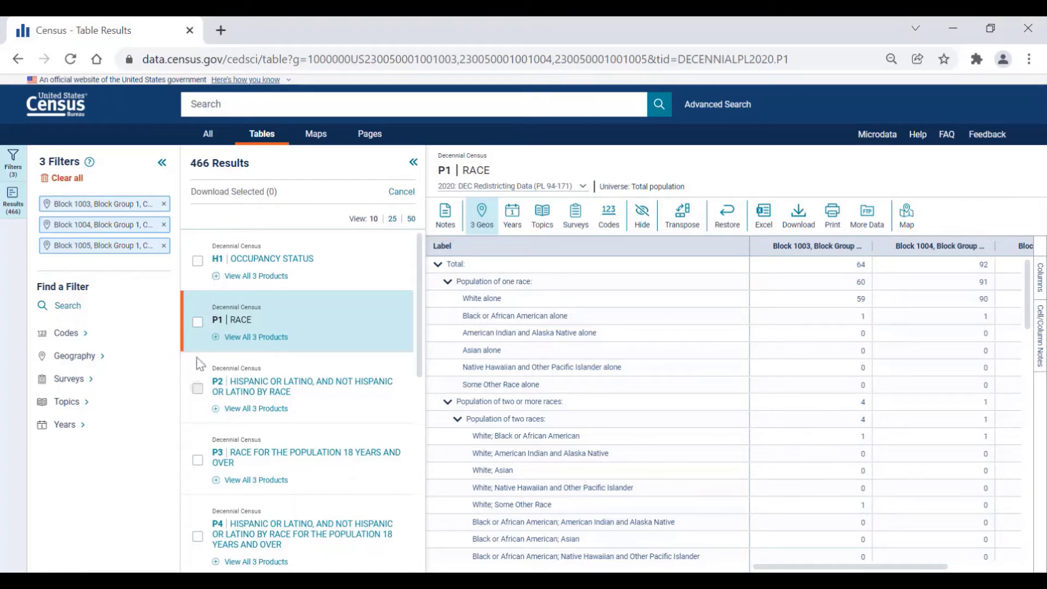
left_click(196, 328)
left_click(228, 191)
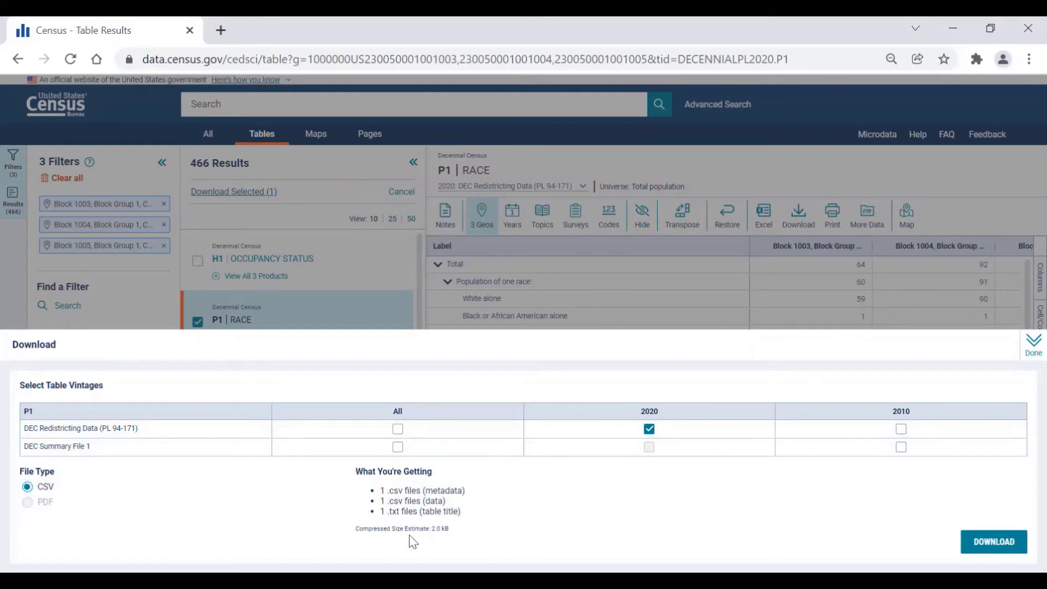
left_click(985, 543)
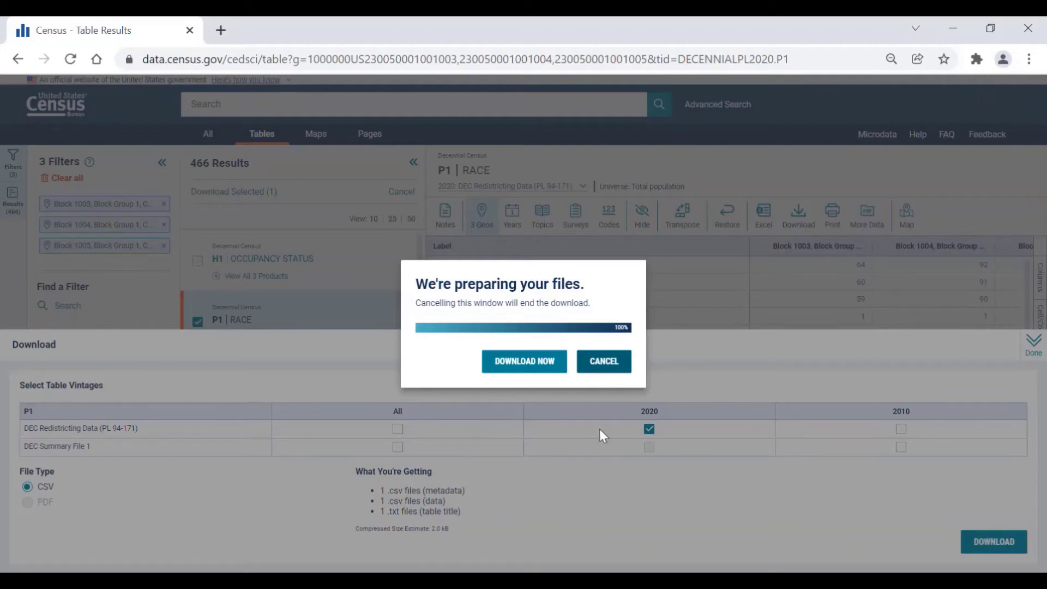
left_click(510, 361)
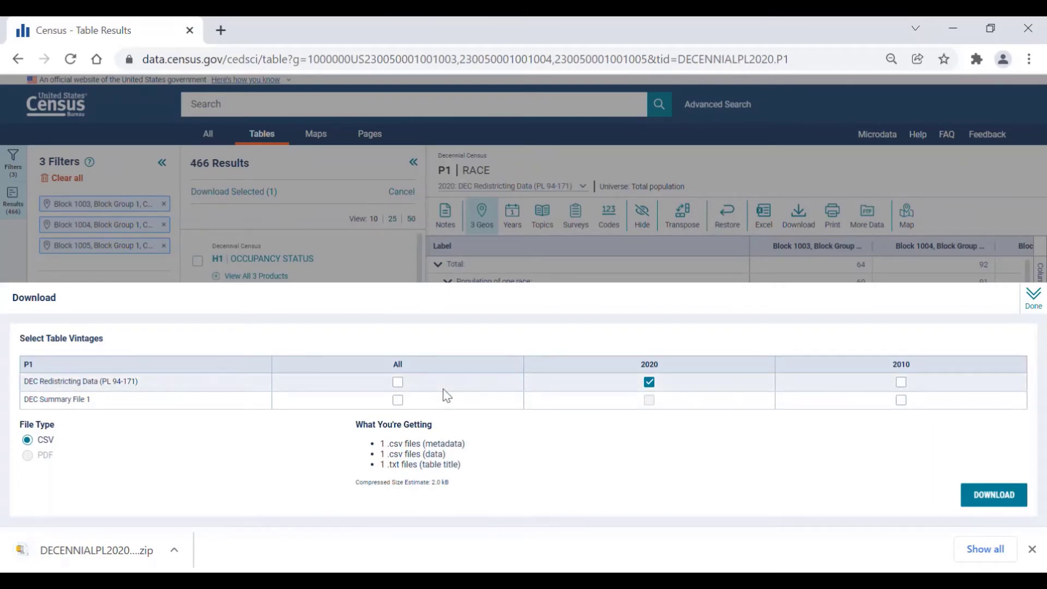
Step: Unzip the downloaded P1 archive to Downloads in WinZip and open its data_with_overlays CSV file
left_click(77, 565)
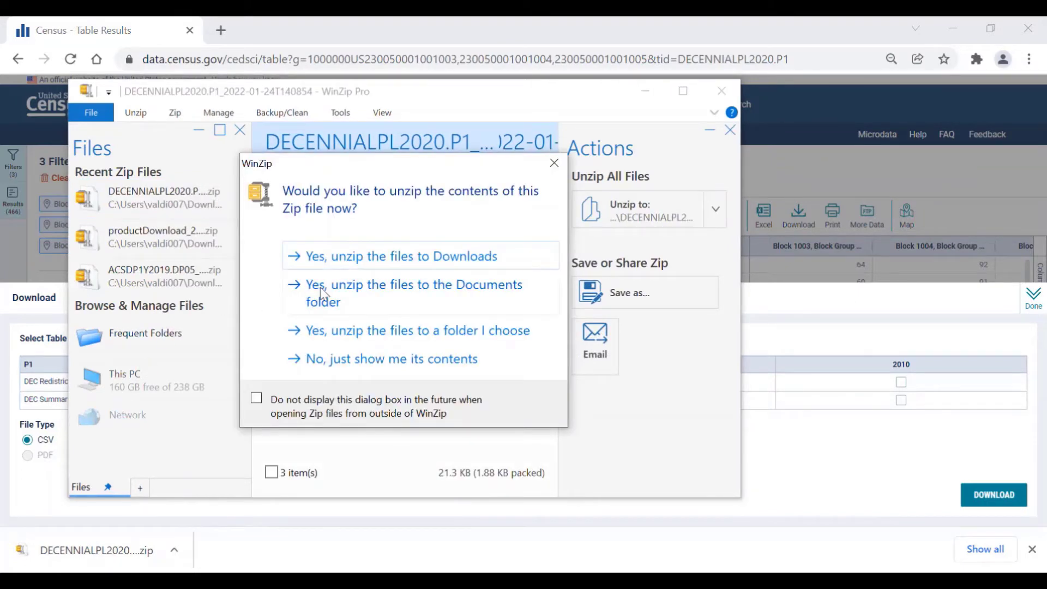
left_click(378, 256)
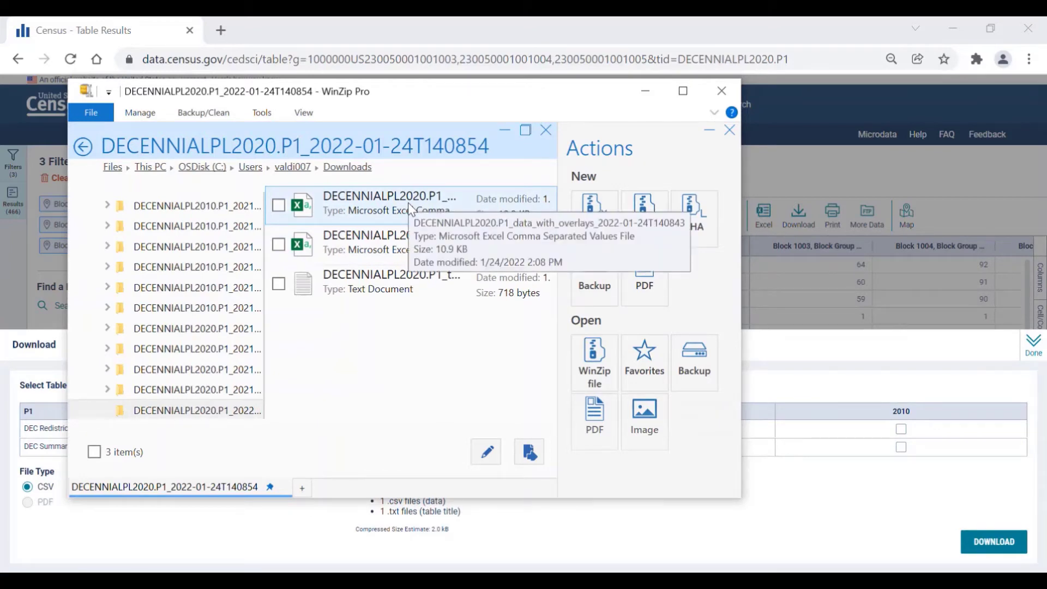
left_click(419, 196)
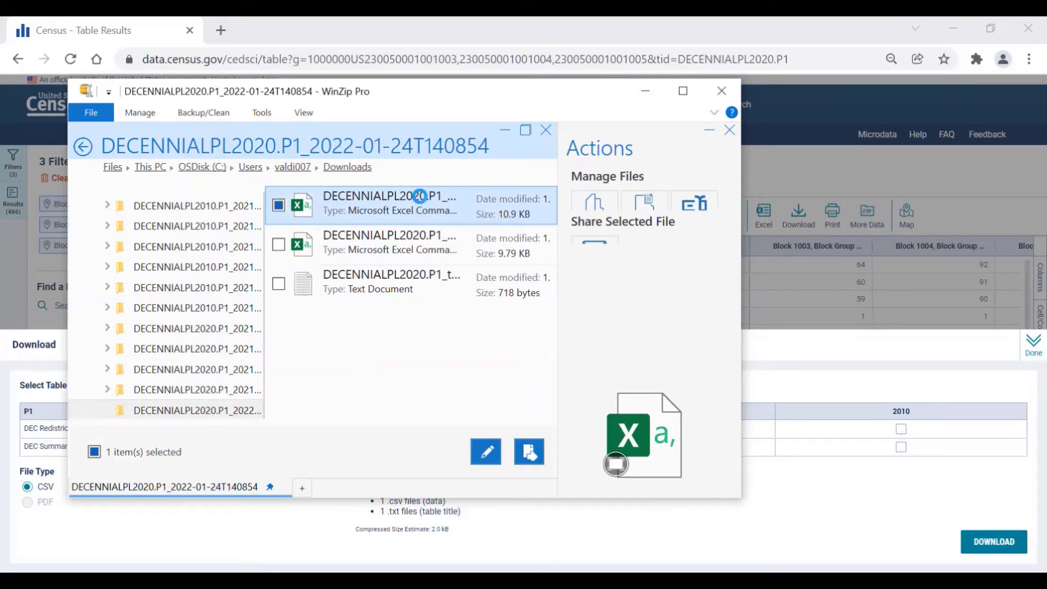
double_click(420, 197)
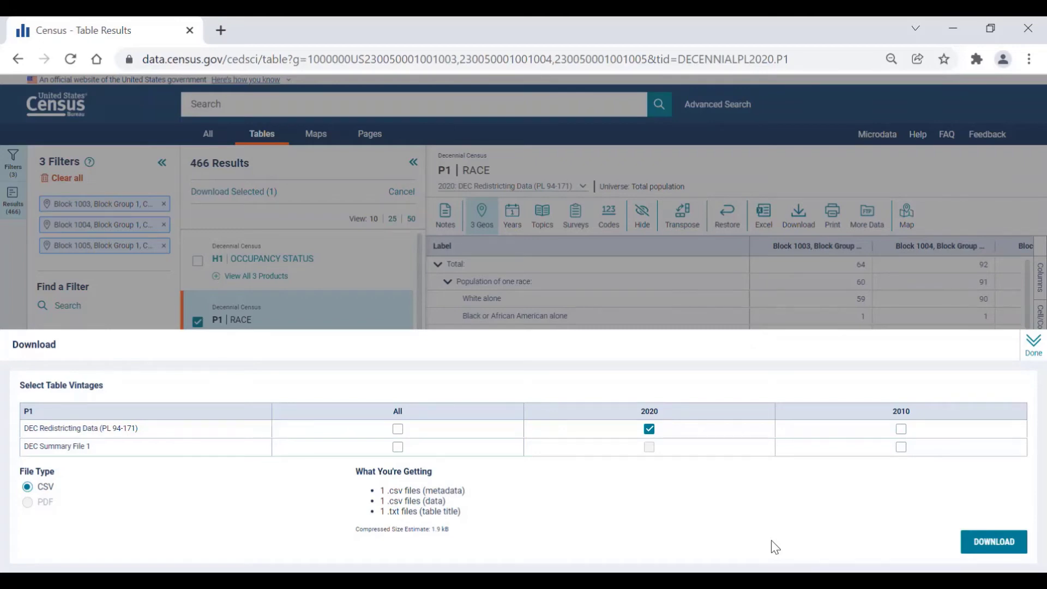
left_click(1034, 344)
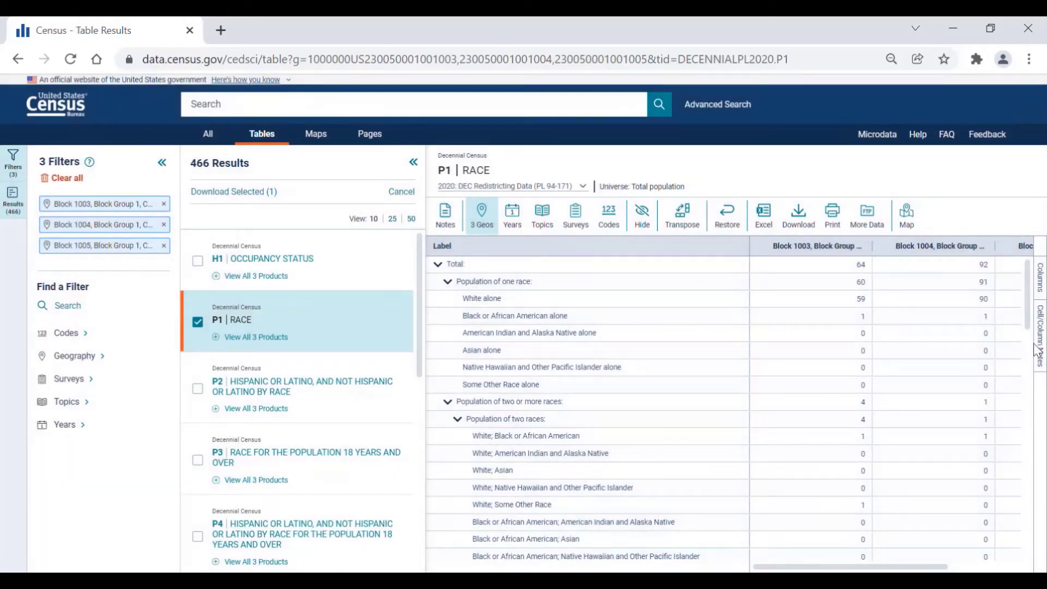
Step: Start a new advanced search and add the Decennial Census survey Redistricting Data (PL 94-171) as a filter
left_click(60, 116)
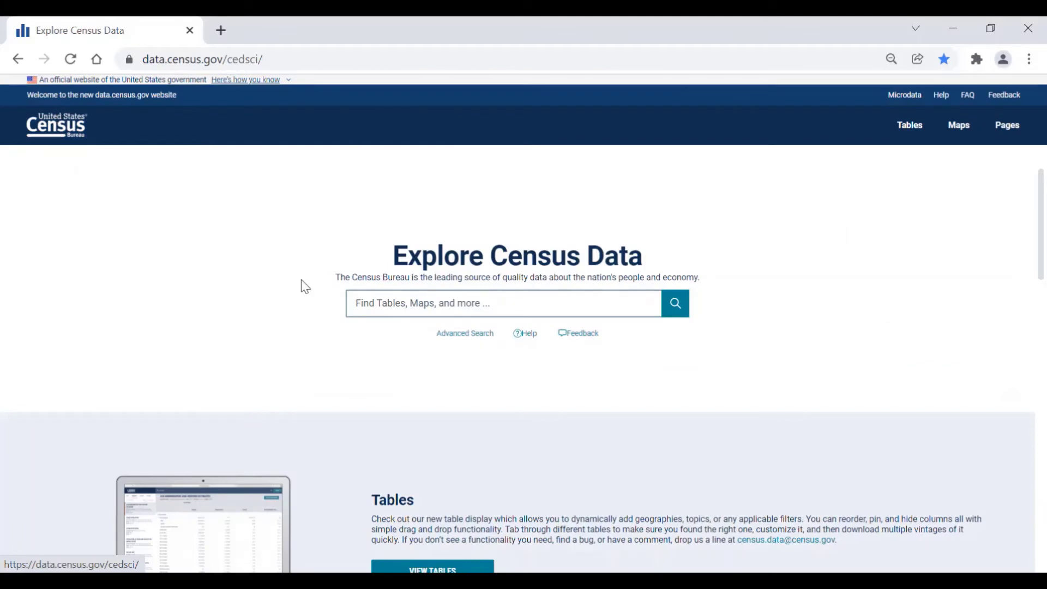
left_click(453, 339)
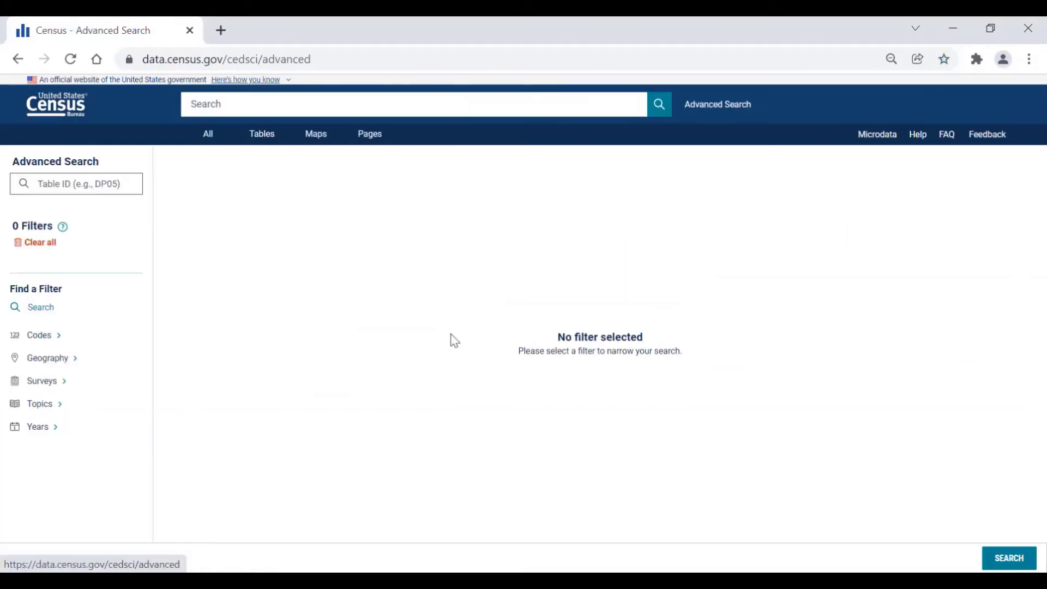
left_click(103, 379)
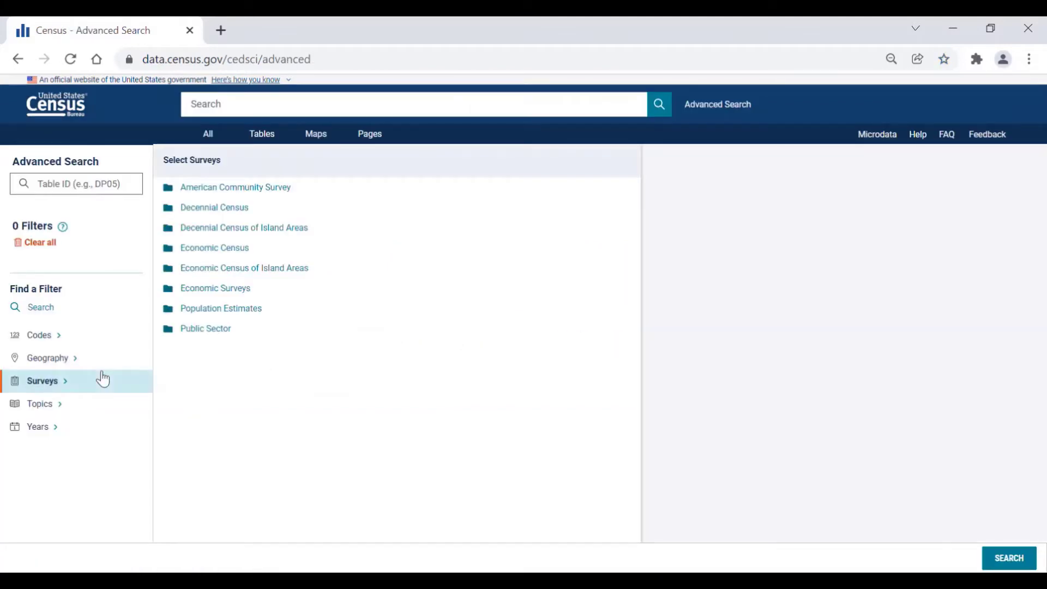
left_click(213, 210)
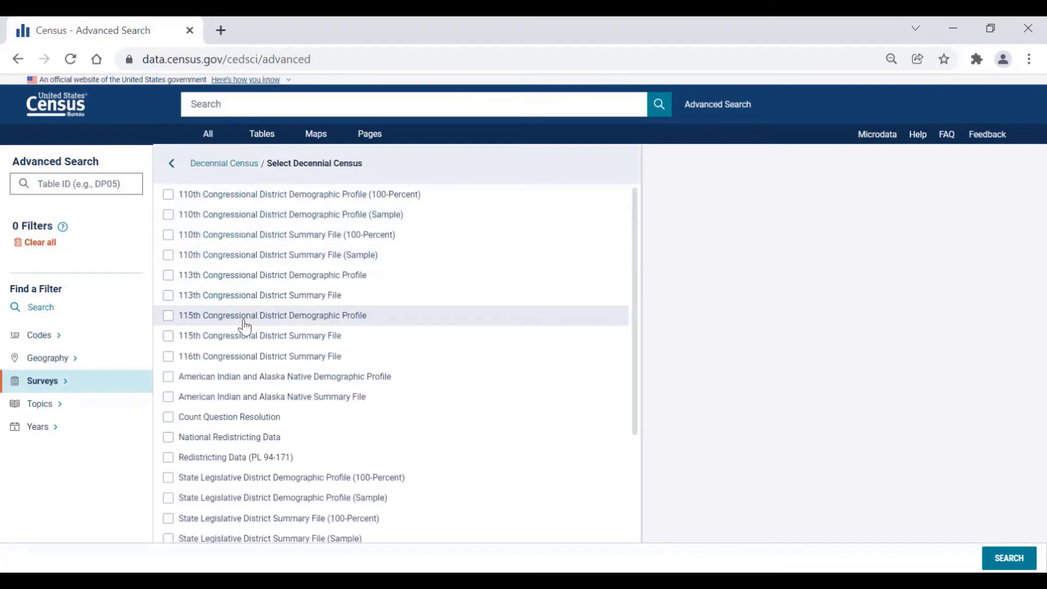
left_click(168, 458)
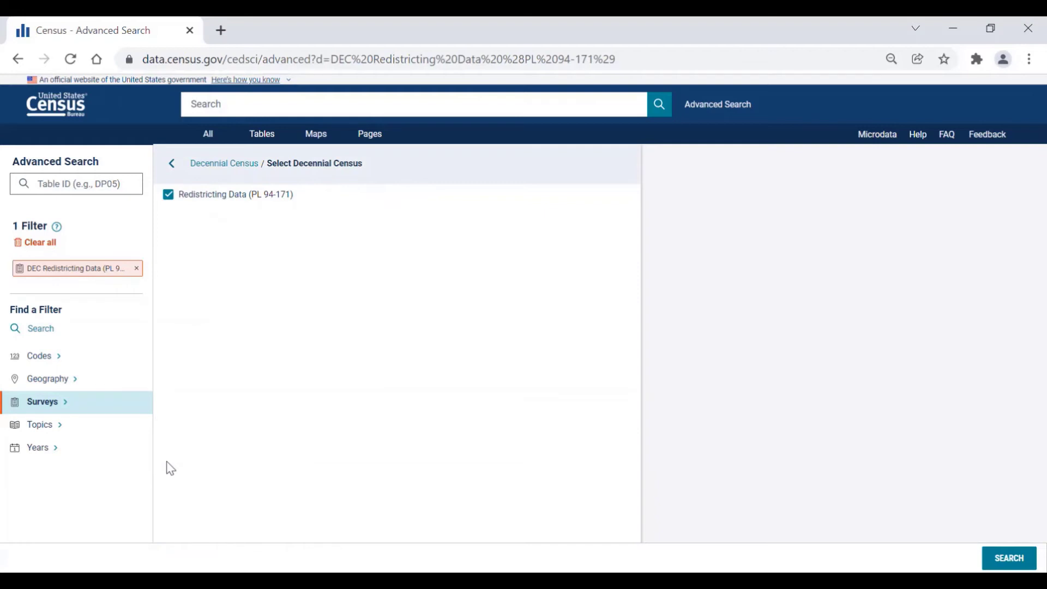
Step: Add all census tracts within Cook County, Illinois, as a tract-level geography filter
left_click(82, 378)
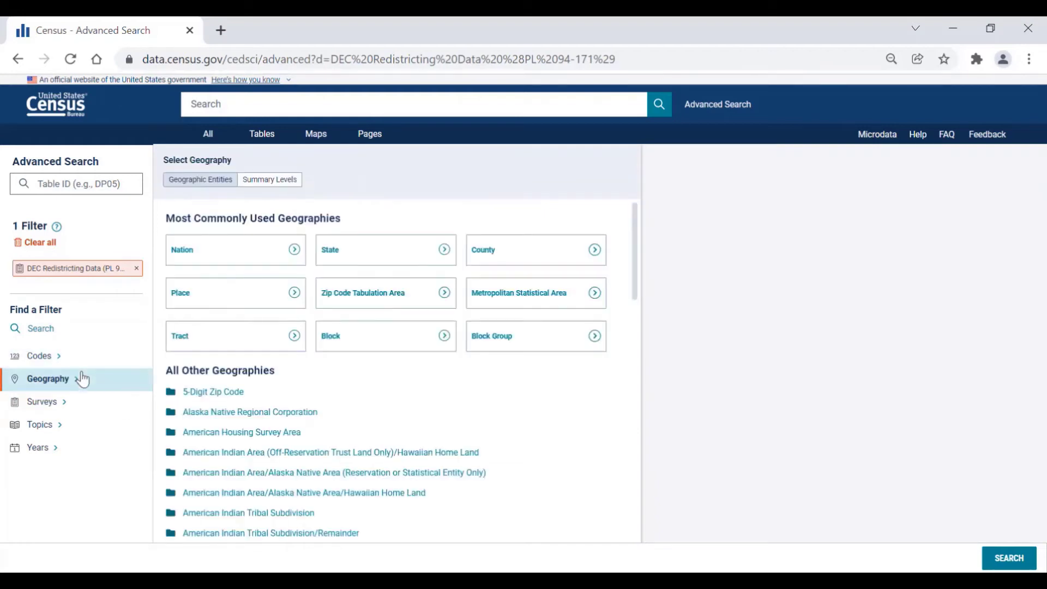
left_click(220, 349)
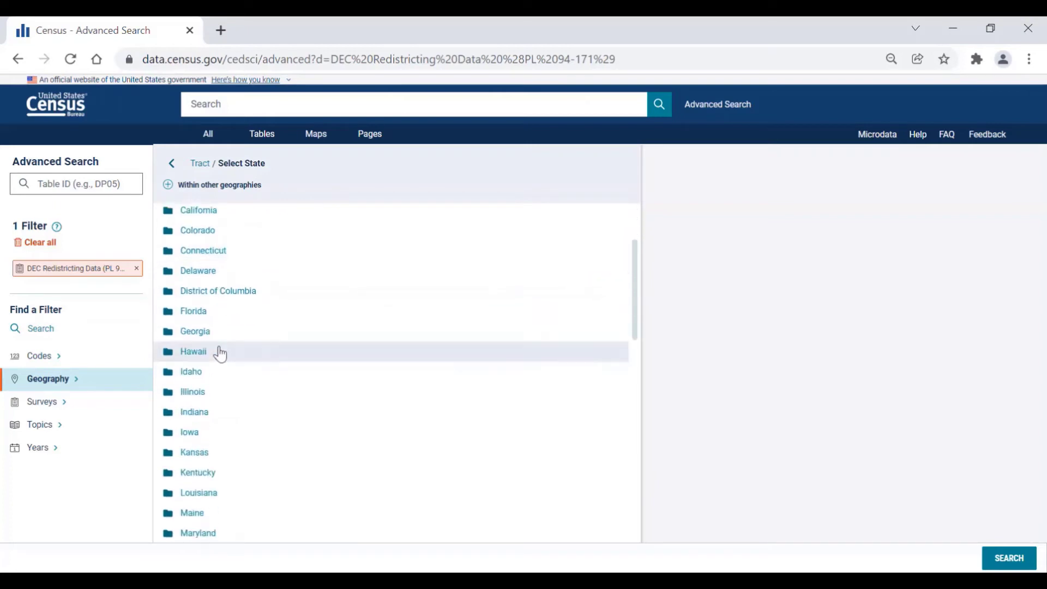
left_click(195, 396)
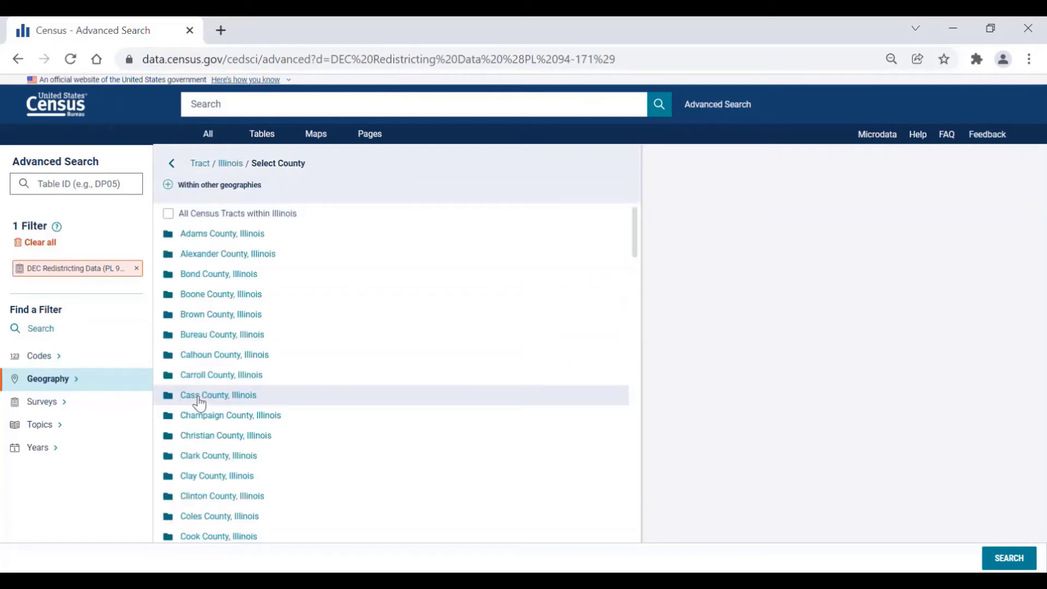
scroll(199, 403, "down", 3)
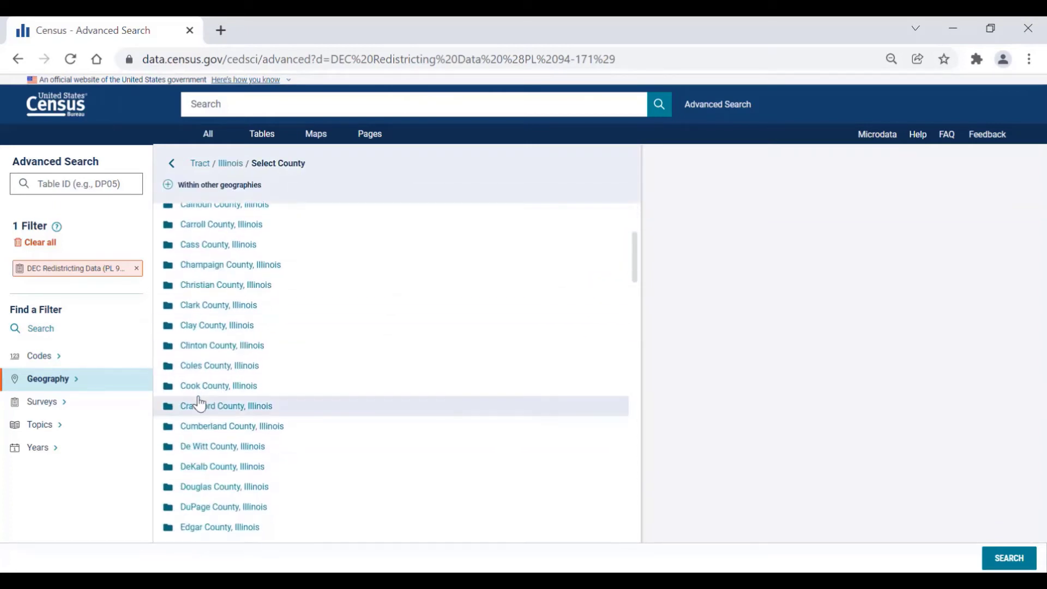
left_click(212, 386)
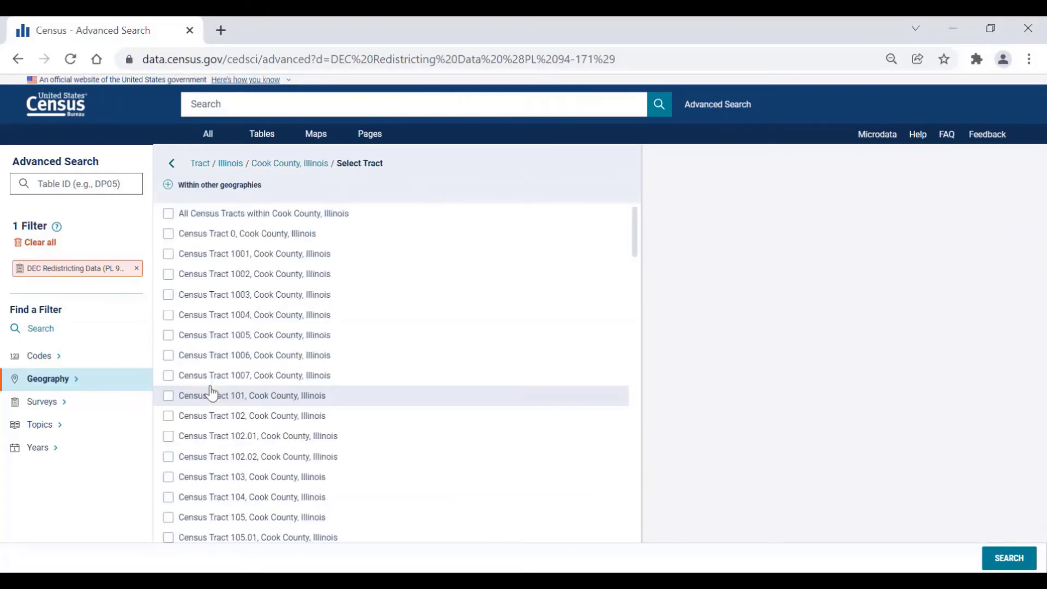
left_click(169, 216)
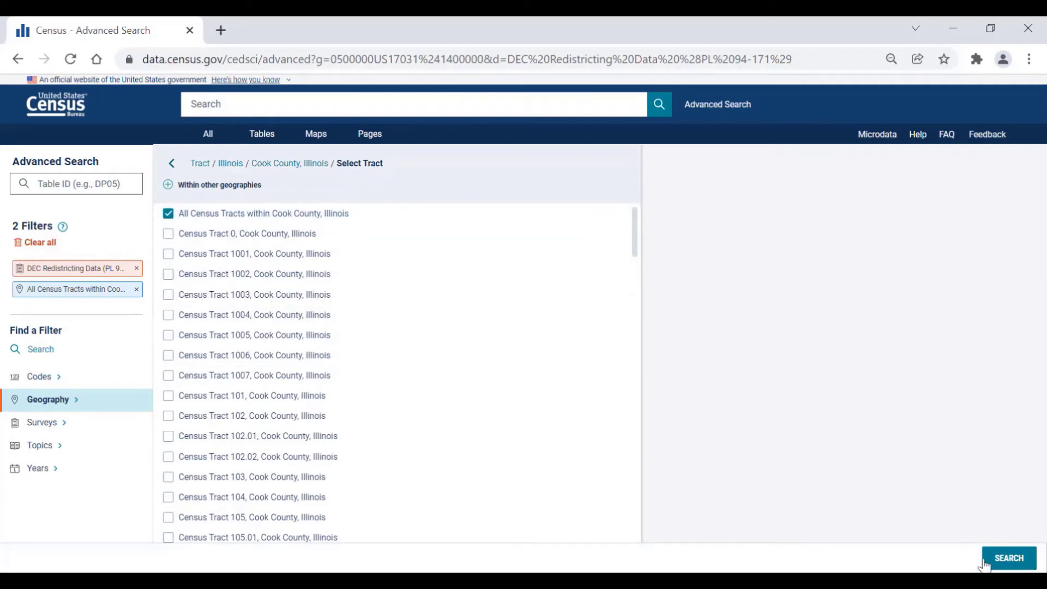
Step: Run the search for Cook County tracts, open table P2 (Hispanic or Latino, and Not Hispanic or Latino by Race) and display it as a map
left_click(1008, 559)
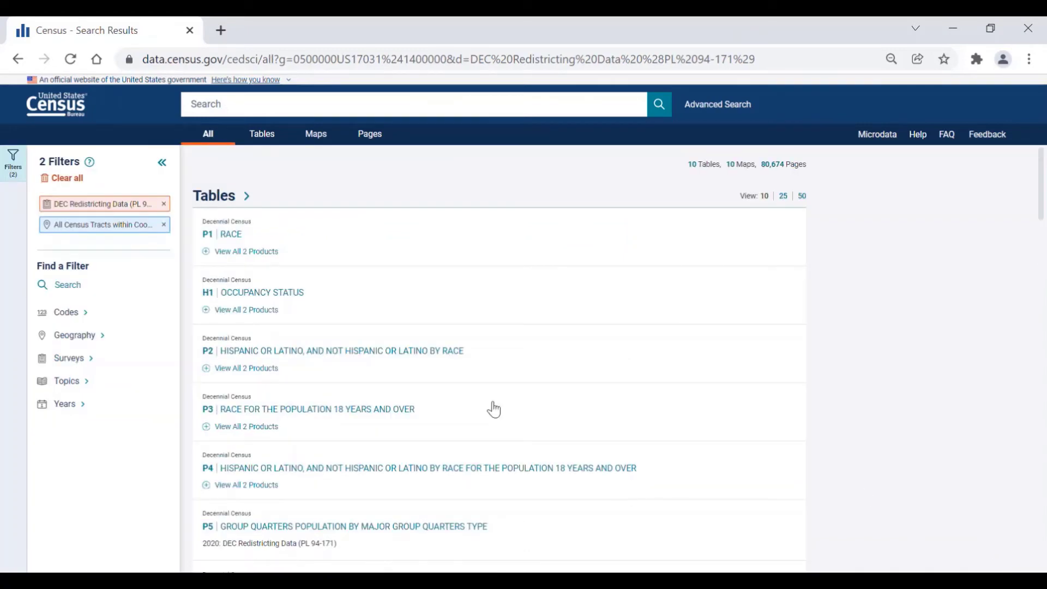
left_click(429, 355)
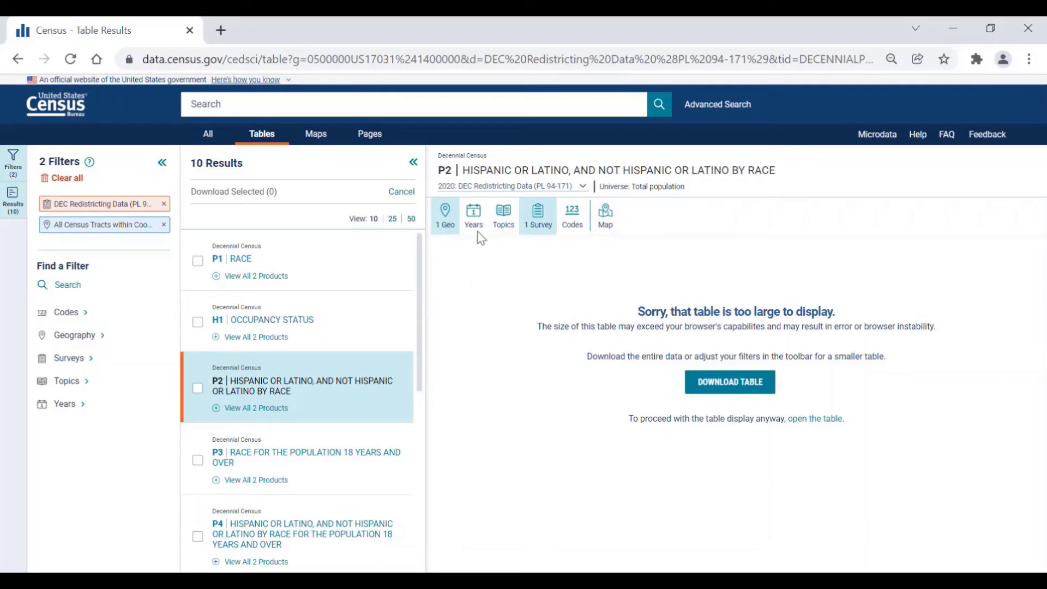
left_click(604, 221)
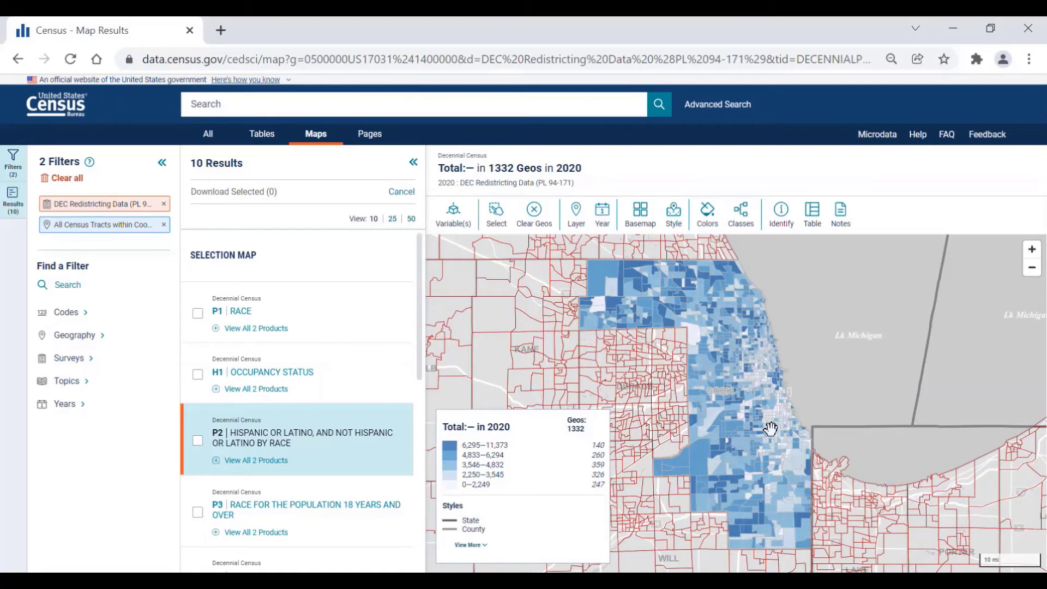
Step: Find "Two" among the map variables and map Total: Not Hispanic or Latino: Population of two or more races
left_click(465, 232)
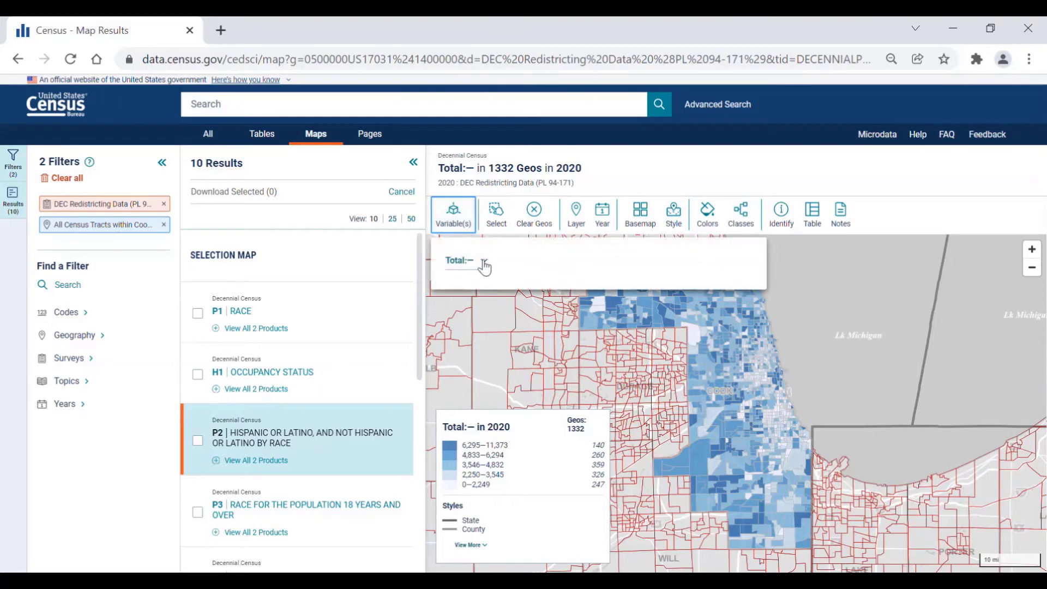
left_click(485, 267)
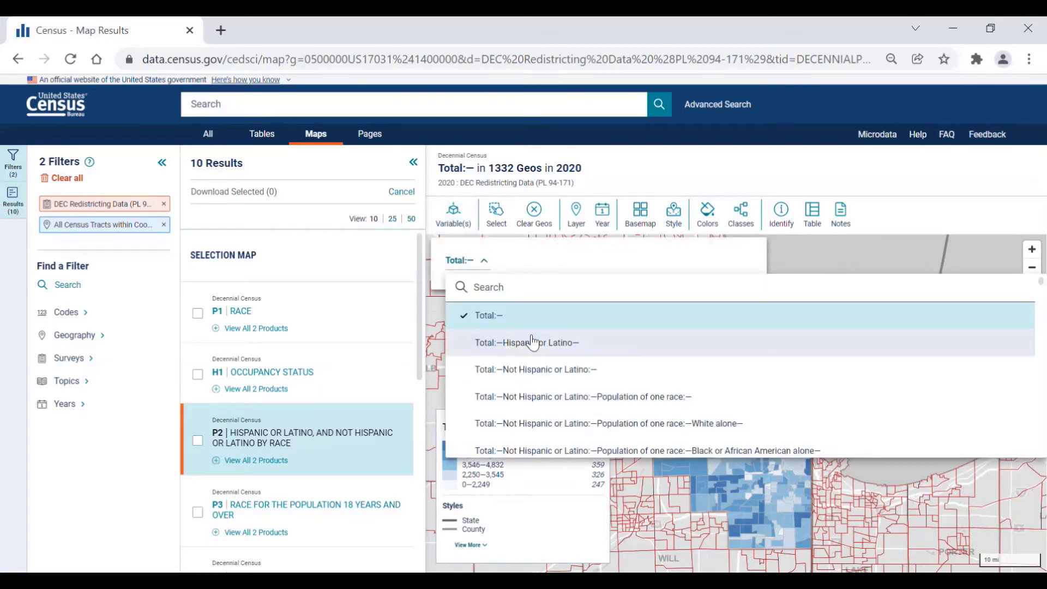
scroll(533, 342, "down", 3)
scroll(532, 342, "down", 4)
scroll(533, 341, "up", 8)
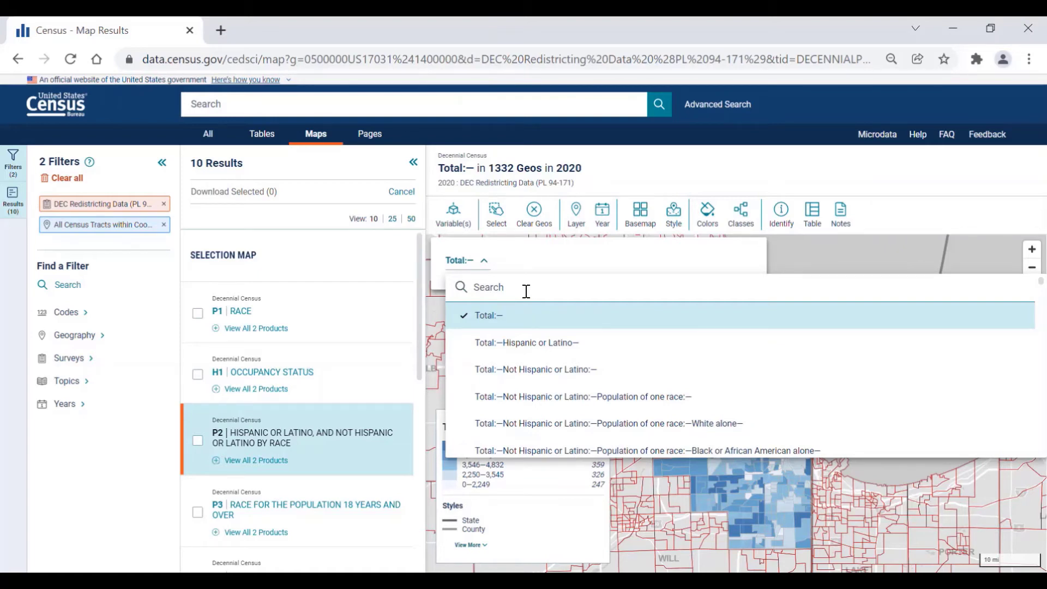
type("Two")
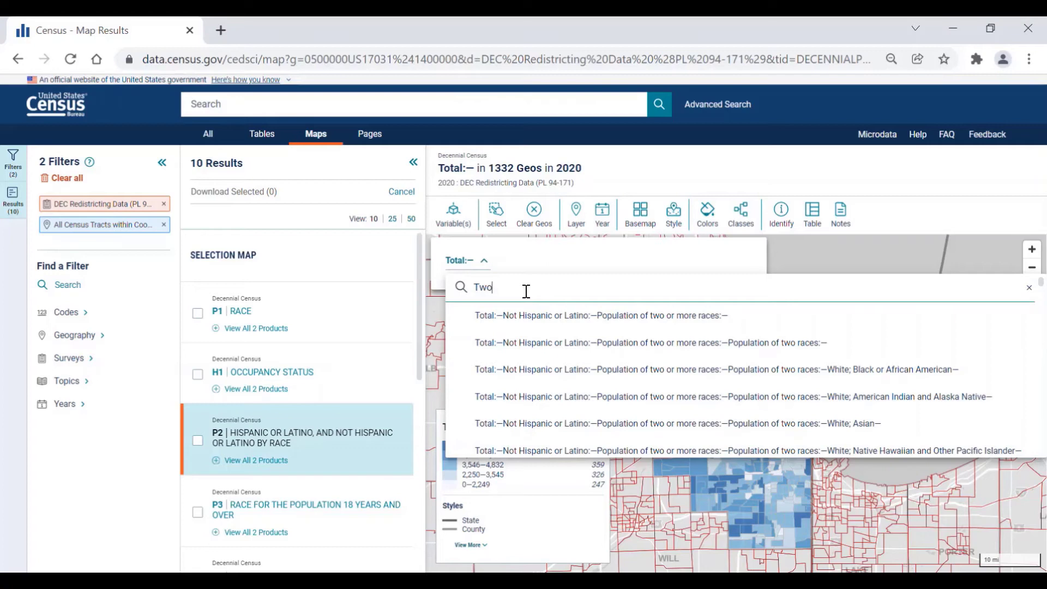
left_click(525, 319)
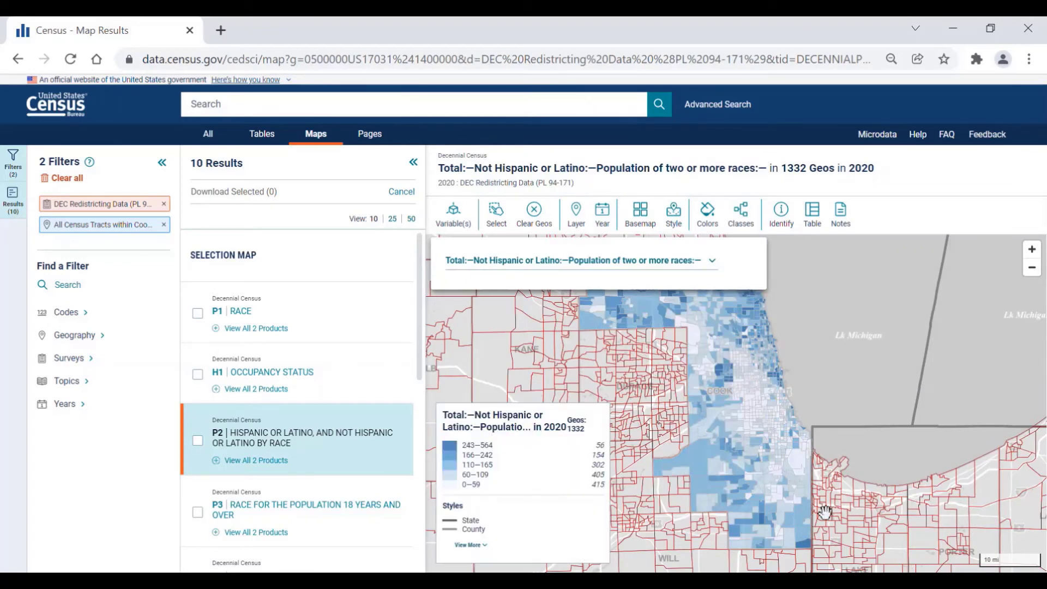
left_click_drag(731, 437, 728, 476)
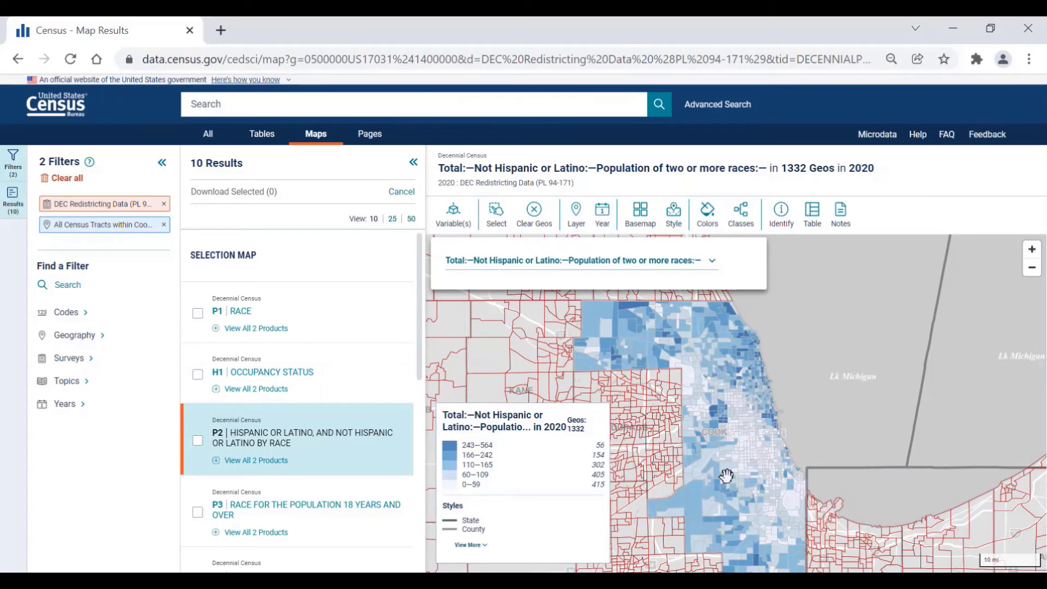
left_click_drag(726, 476, 732, 434)
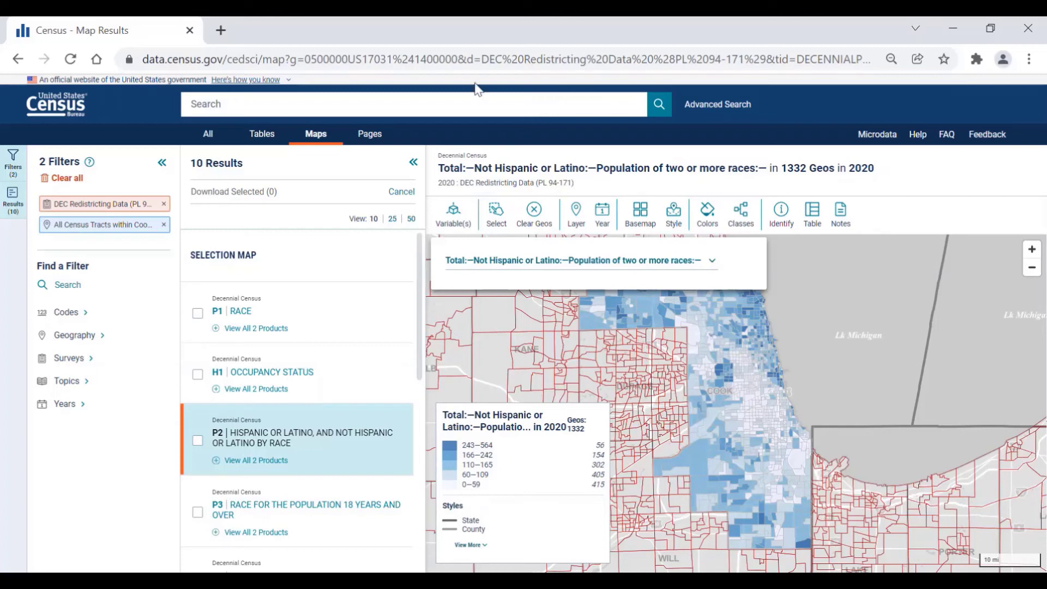
Step: Start a fresh advanced search from the site's home page and filter it by the Decennial Census survey Redistricting Data (PL 94-171)
left_click(60, 104)
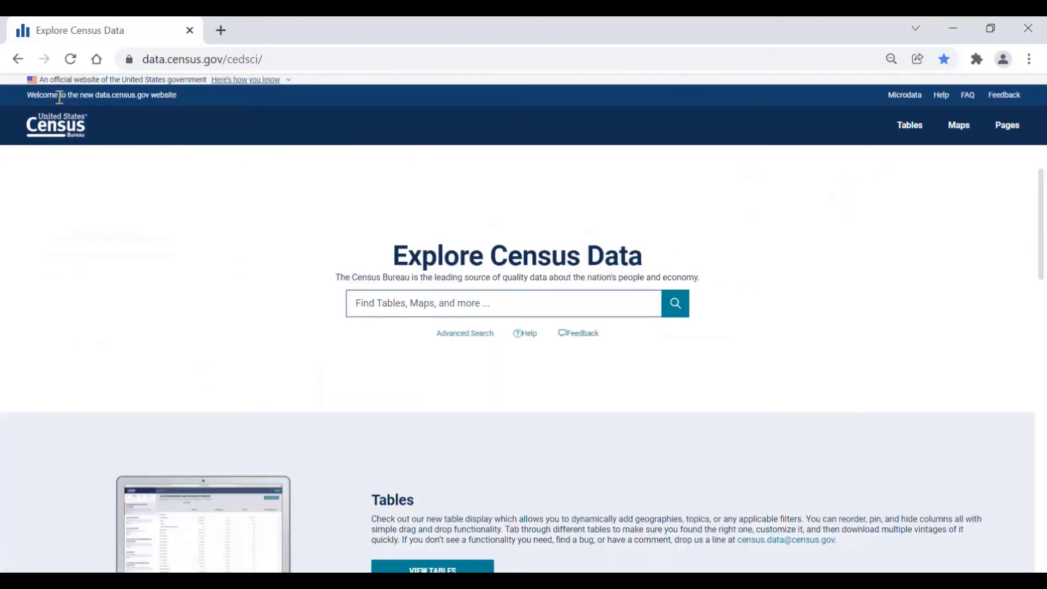
left_click(453, 337)
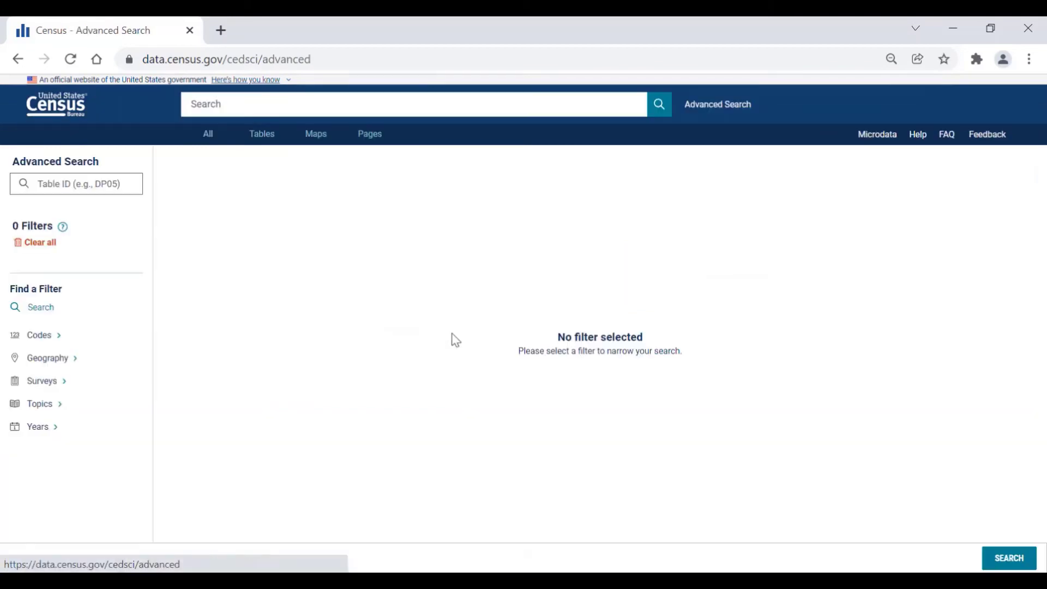
left_click(83, 380)
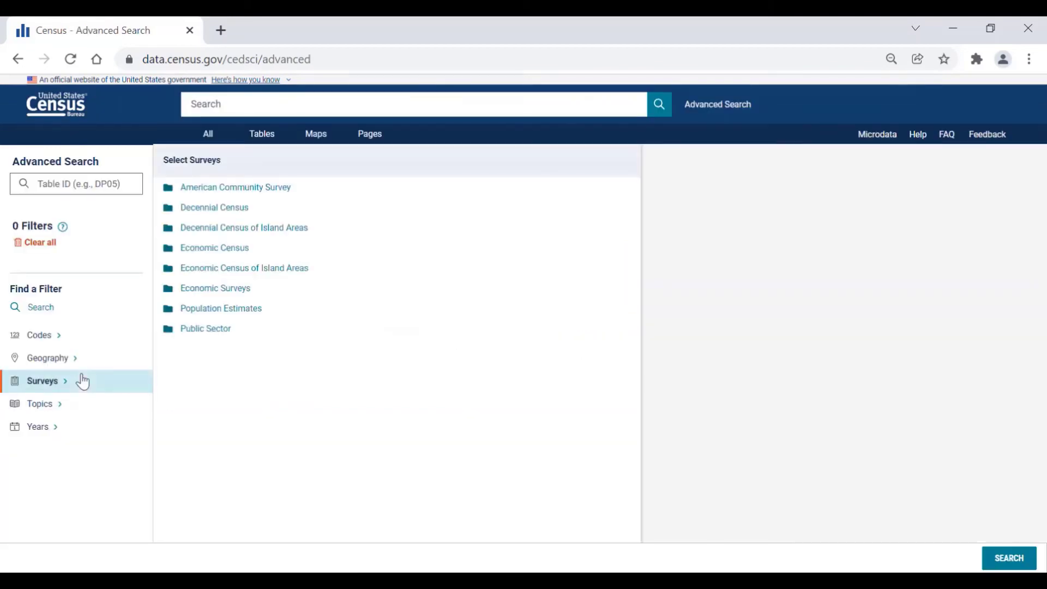
left_click(205, 208)
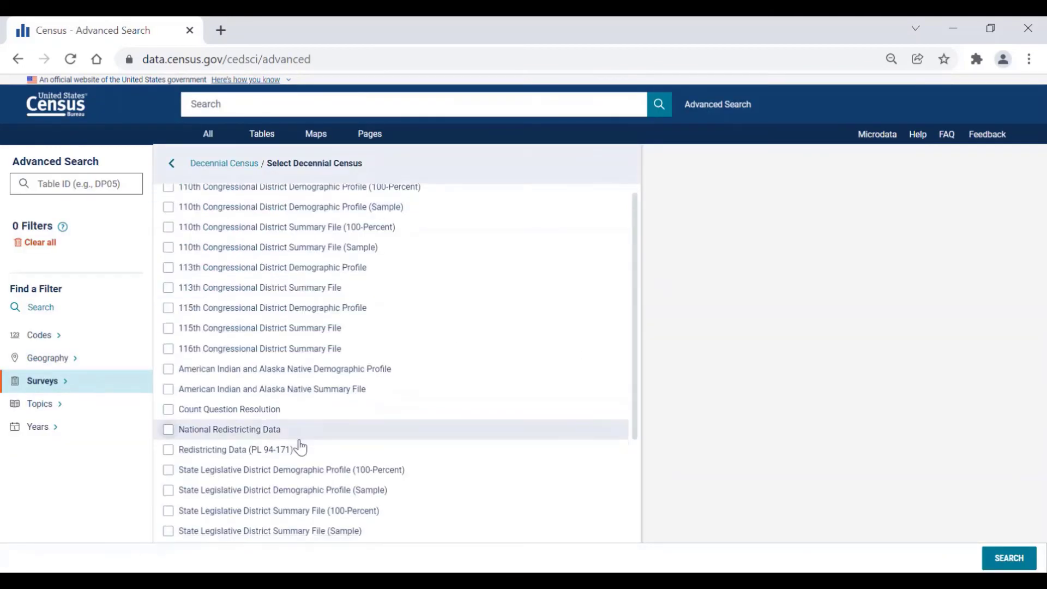
scroll(300, 448, "down", 1)
left_click(170, 409)
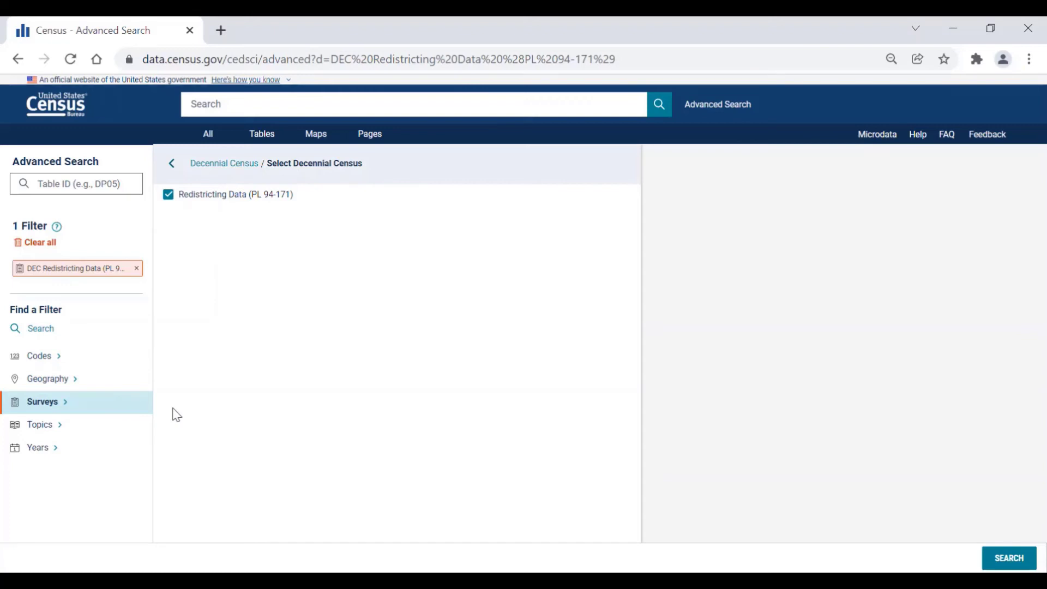
Step: Add all counties within Alabama as a county-level geography filter
left_click(94, 388)
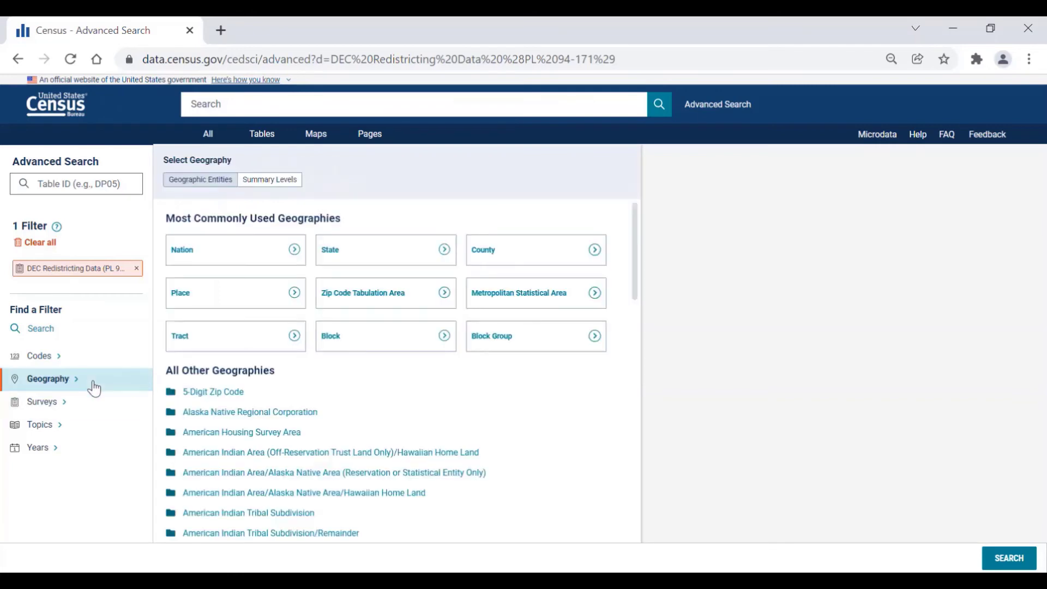
left_click(514, 257)
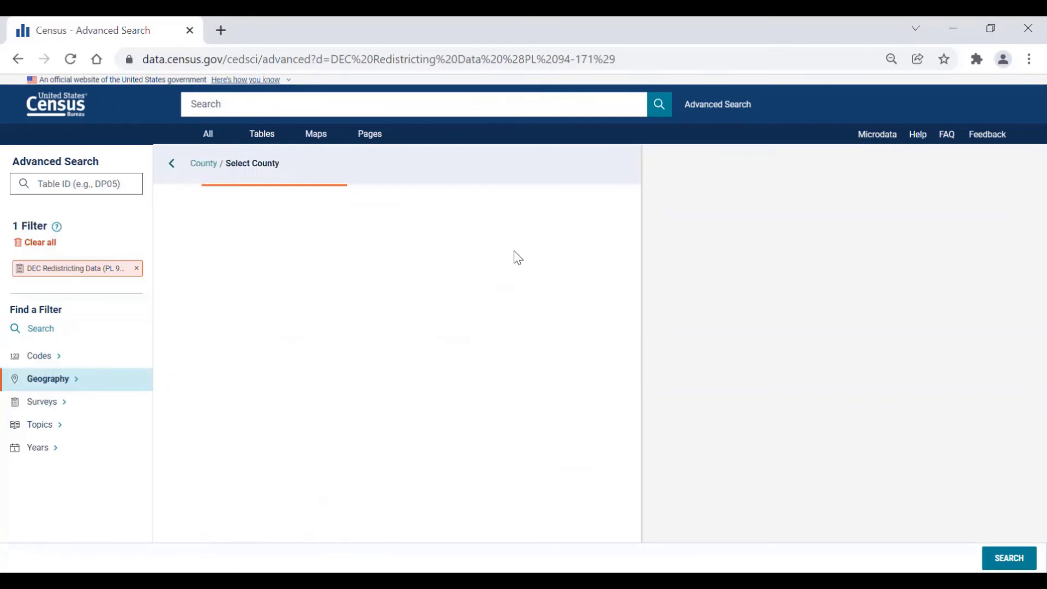
left_click(428, 236)
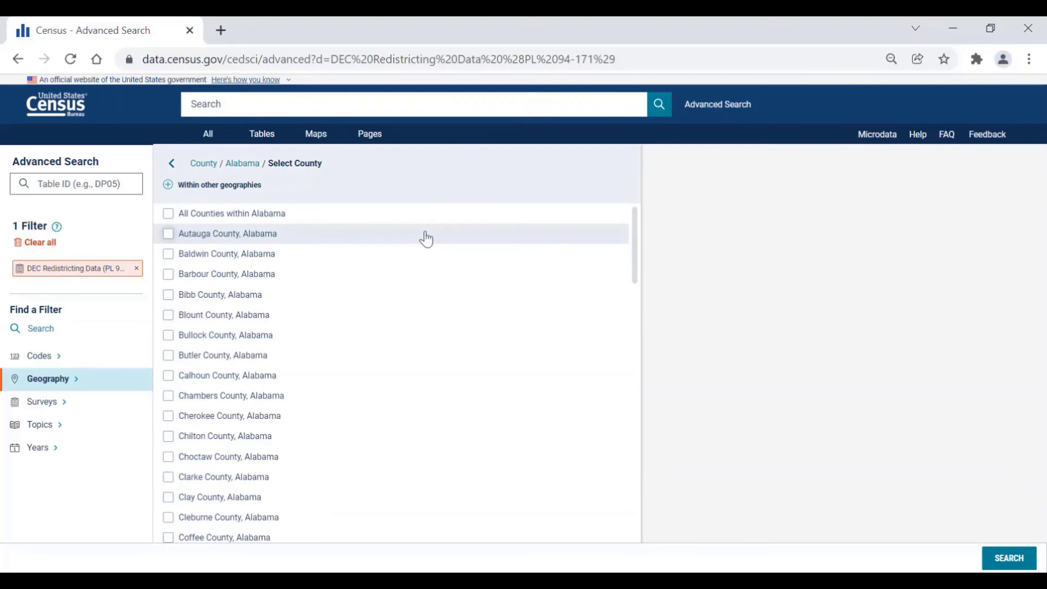
left_click(252, 223)
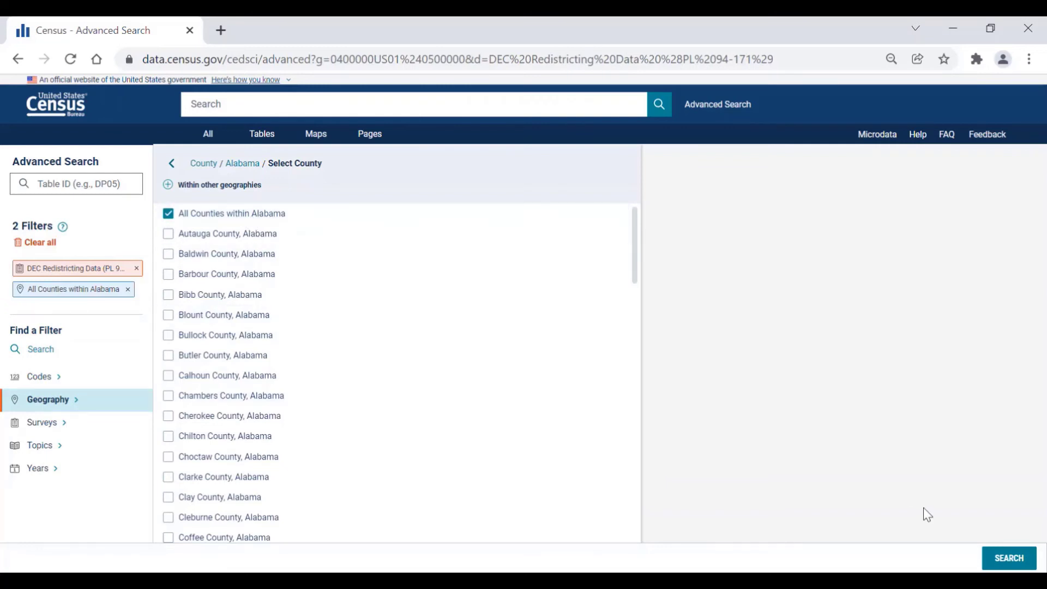
Step: Run the search for Alabama counties and open table P3, Race for the Population 18 Years and Over
left_click(1010, 558)
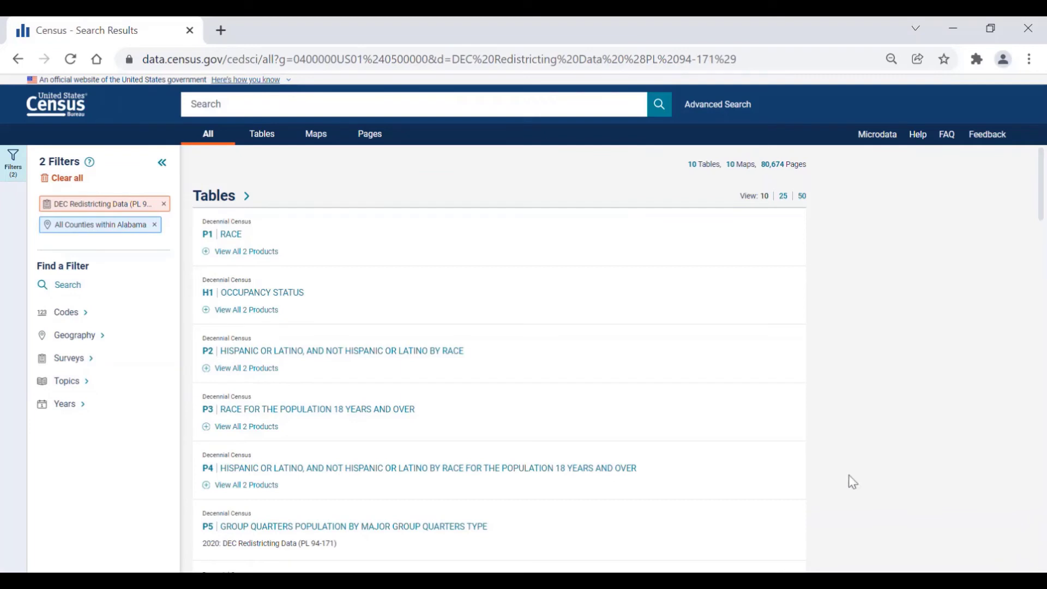
scroll(650, 472, "down", 1)
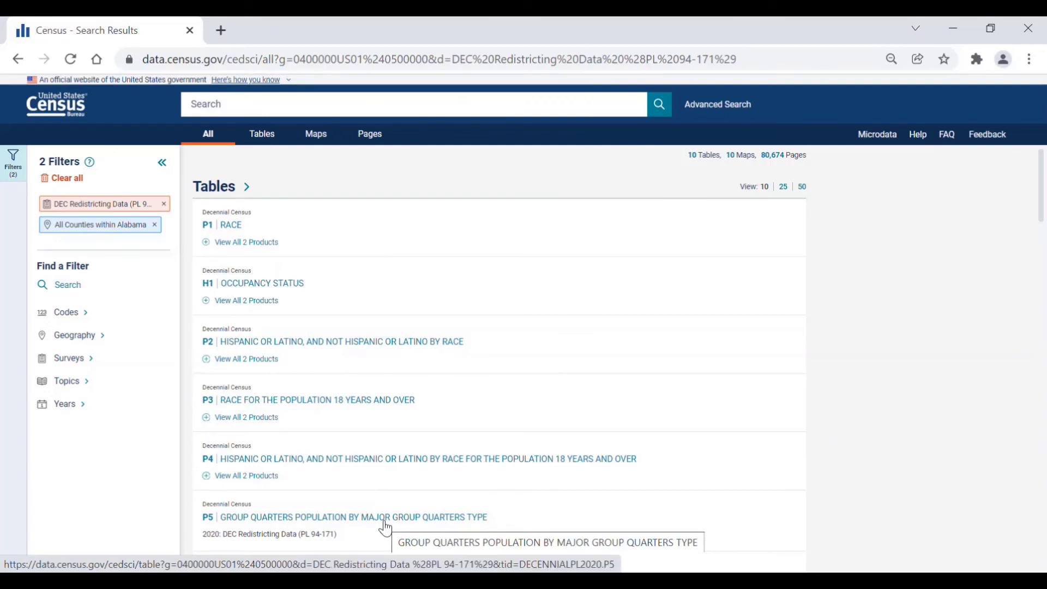
left_click(330, 401)
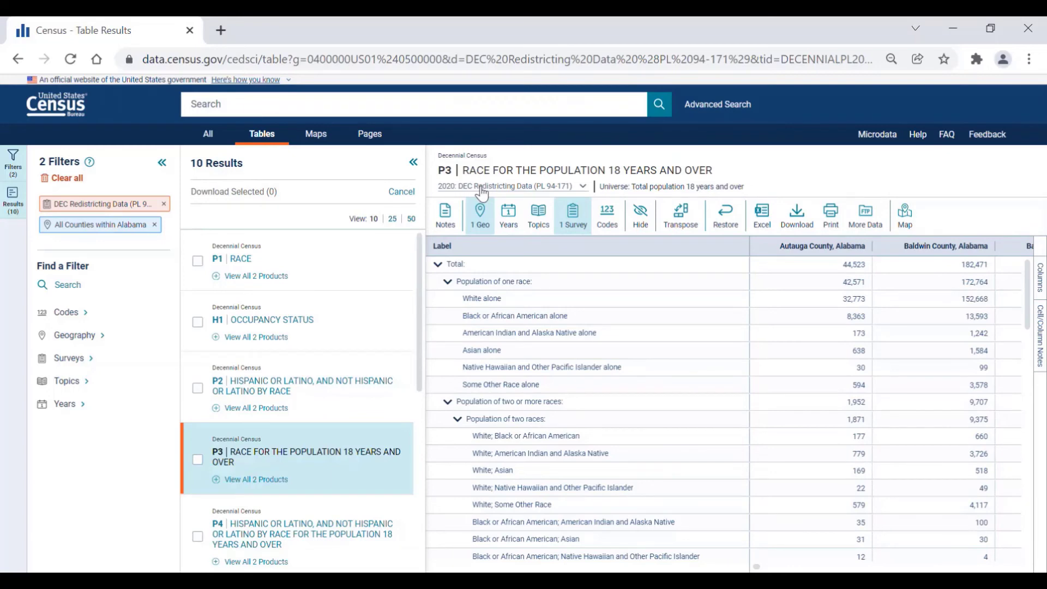
Step: Switch table P3 to the 2010: DEC Redistricting Data (PL 94-171) vintage and reopen its list of vintages
left_click(583, 188)
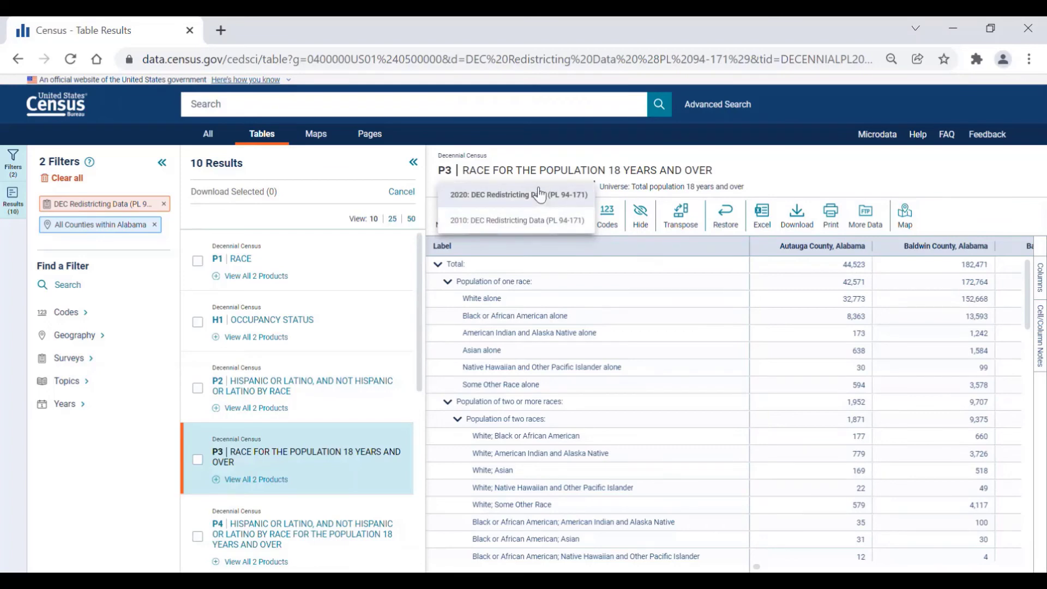
left_click(536, 218)
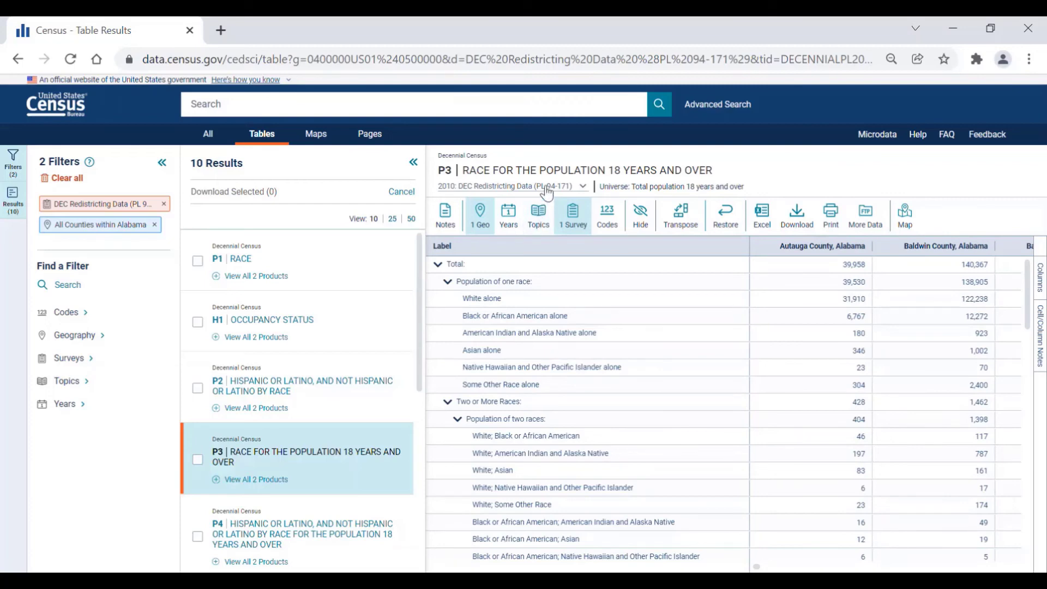
left_click(540, 187)
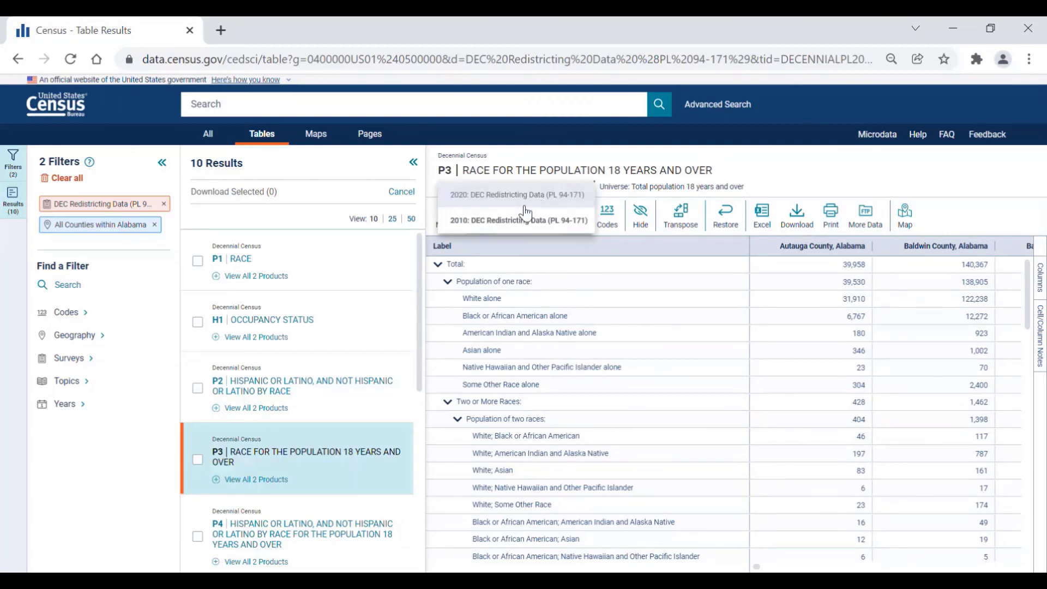
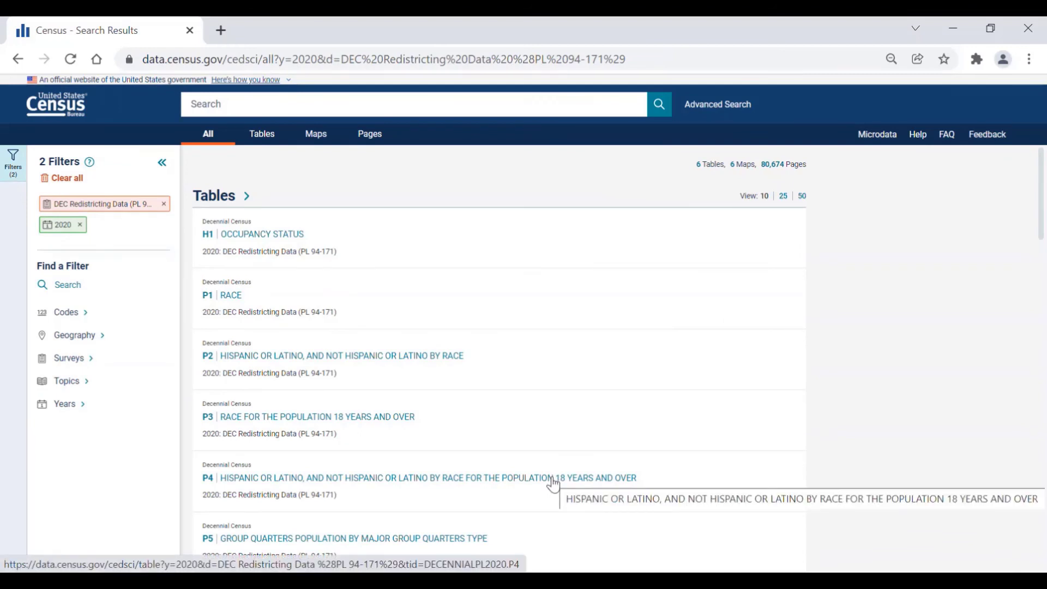
Step: Open table P4 from the 2020 redistricting results at full width, with filters and results hidden, and view its table notes
left_click(554, 483)
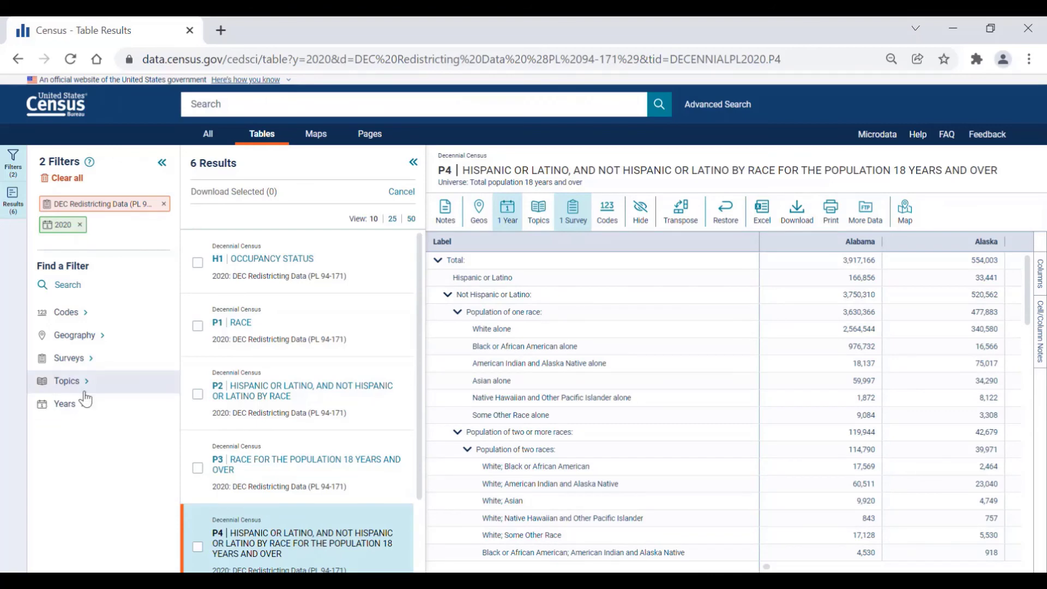
left_click(161, 163)
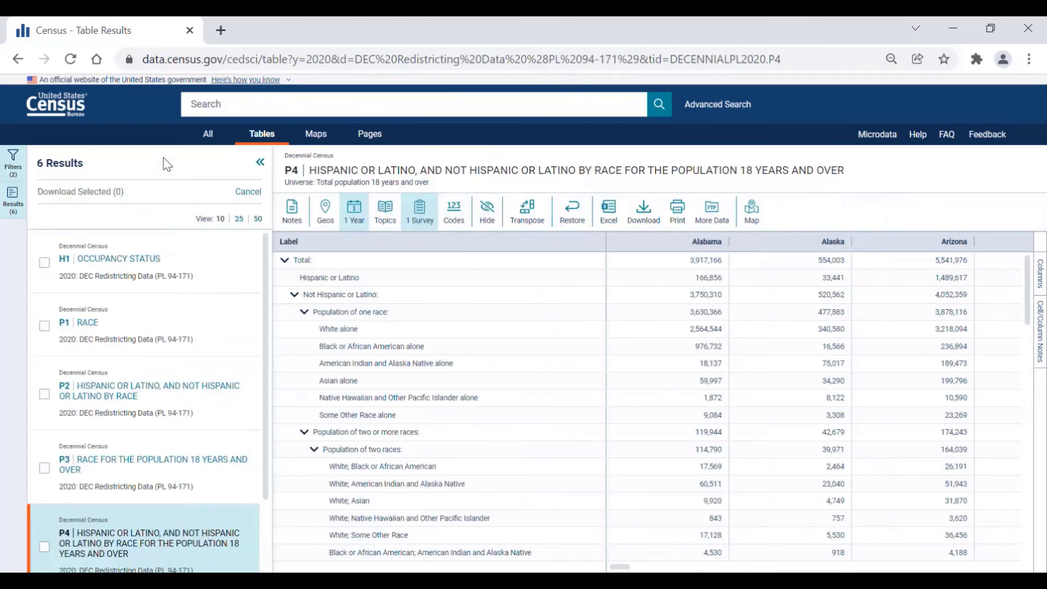
left_click(260, 162)
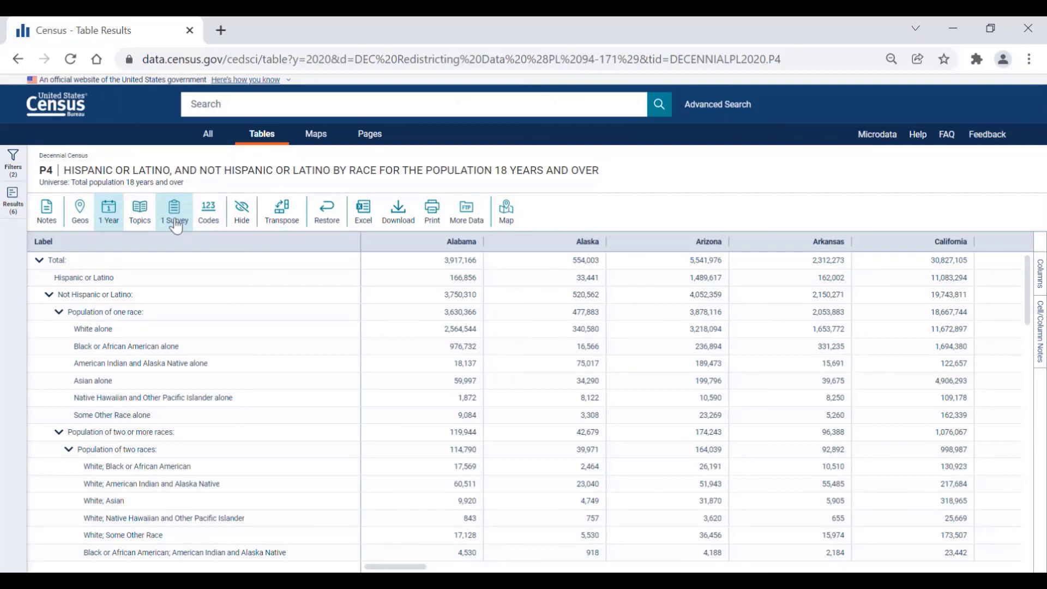
left_click(44, 227)
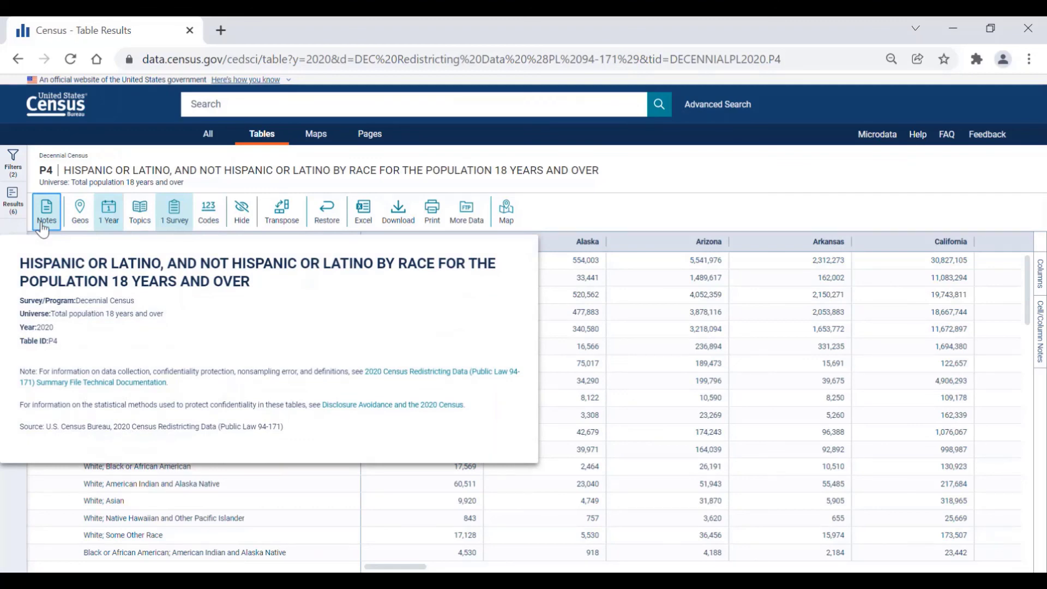
left_click(44, 228)
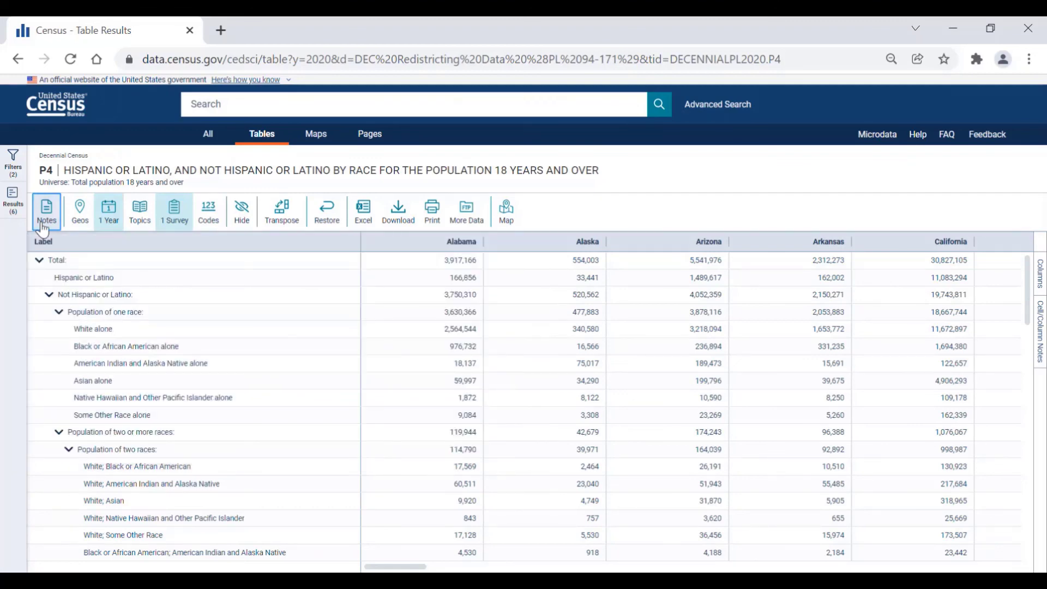